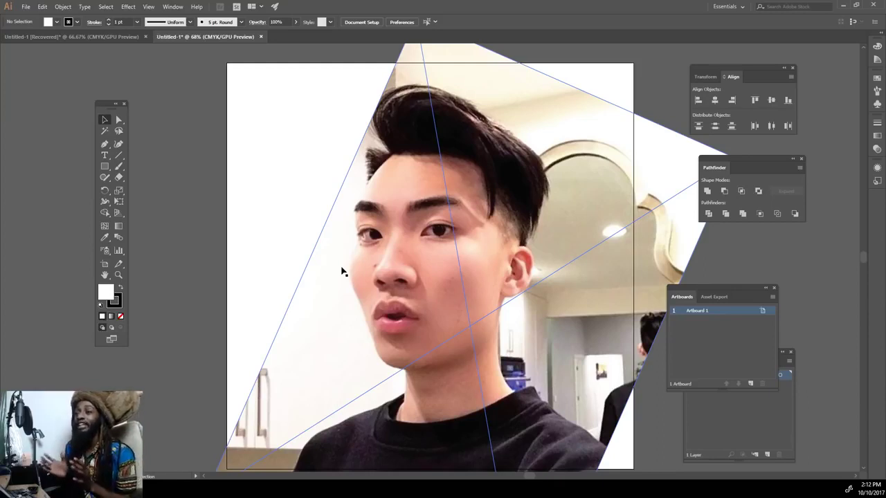
Step: Fade the reference photo to about 61% opacity
left_click(409, 216)
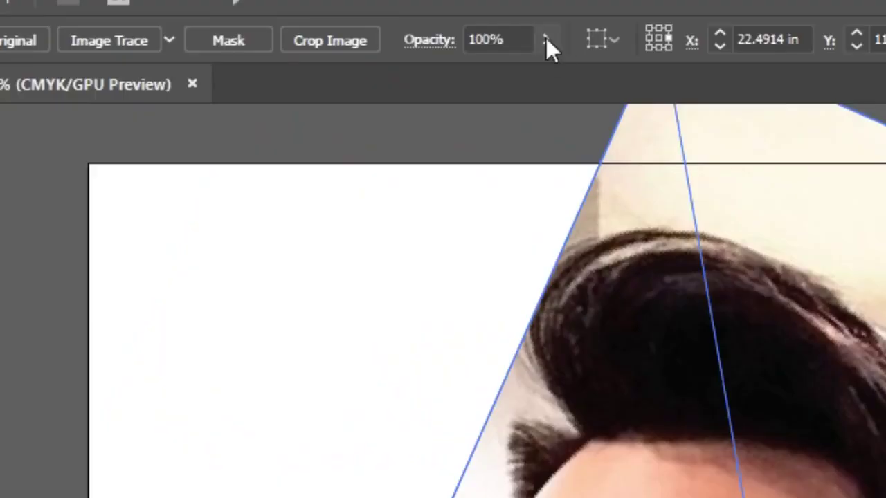
left_click(378, 22)
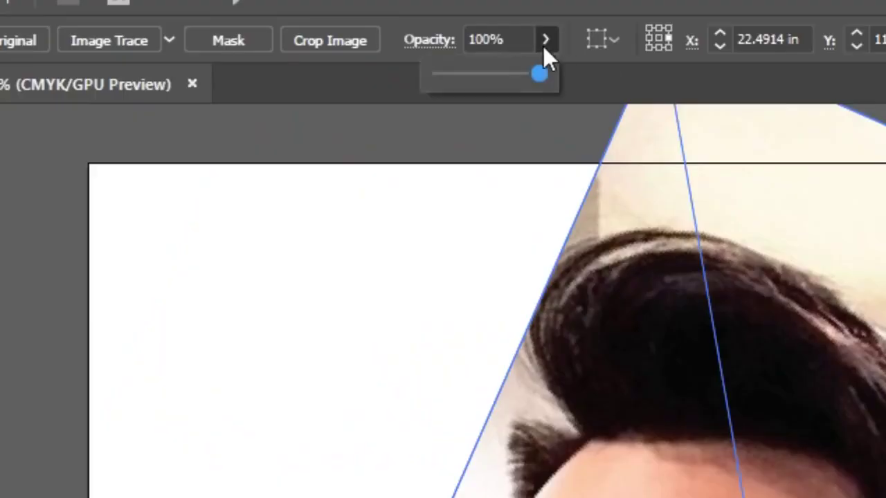
left_click(549, 42)
left_click_drag(539, 72, 501, 74)
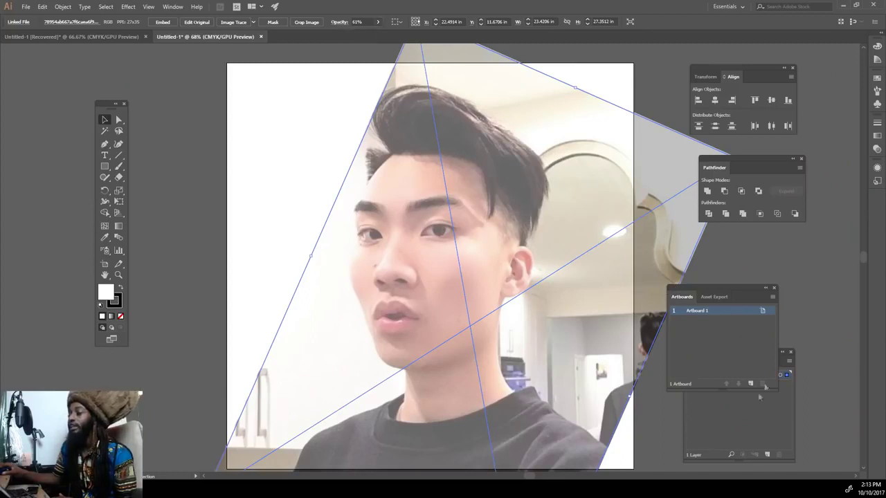
Step: Lock Layer 1 holding the photo and add a new Layer 2 above it
left_click_drag(748, 292, 764, 225)
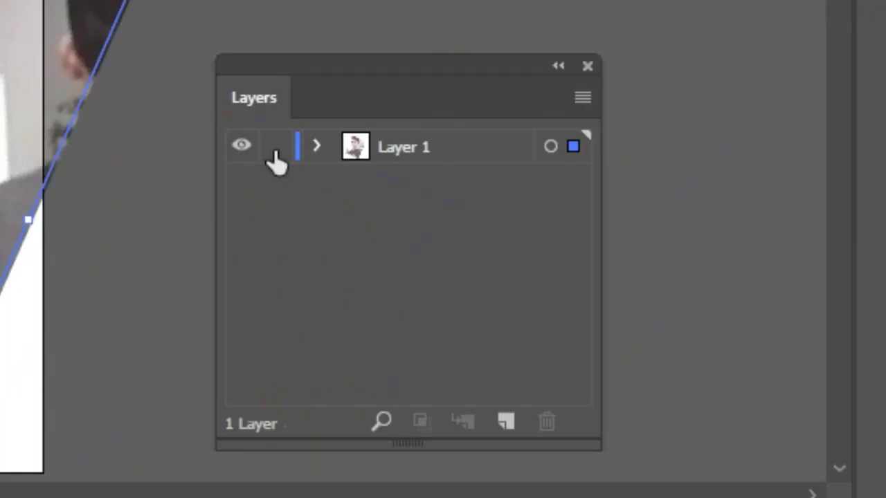
left_click(700, 375)
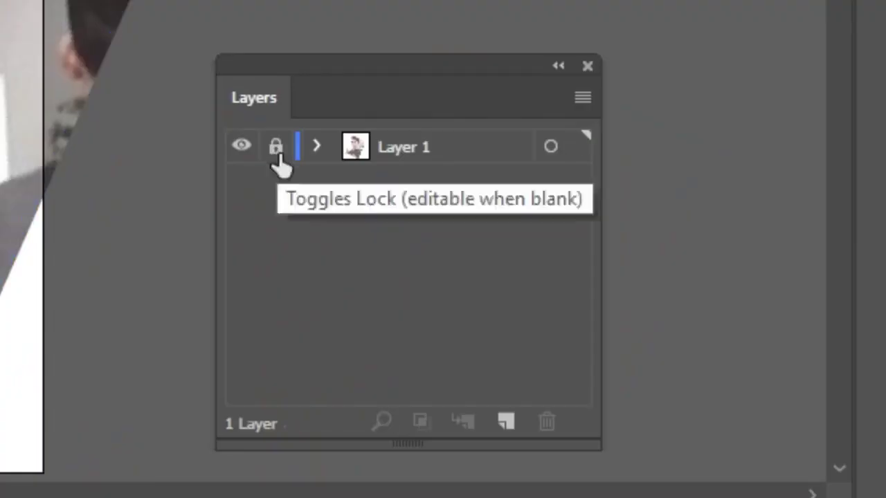
left_click(516, 430)
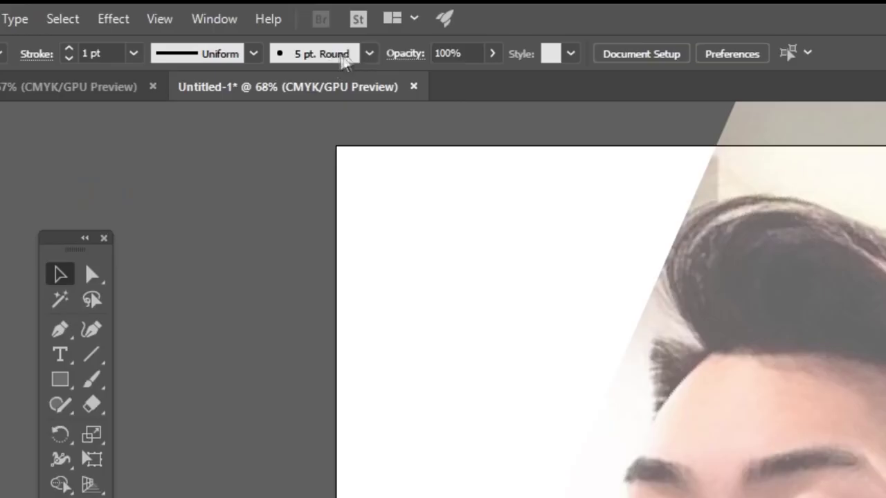
left_click(241, 22)
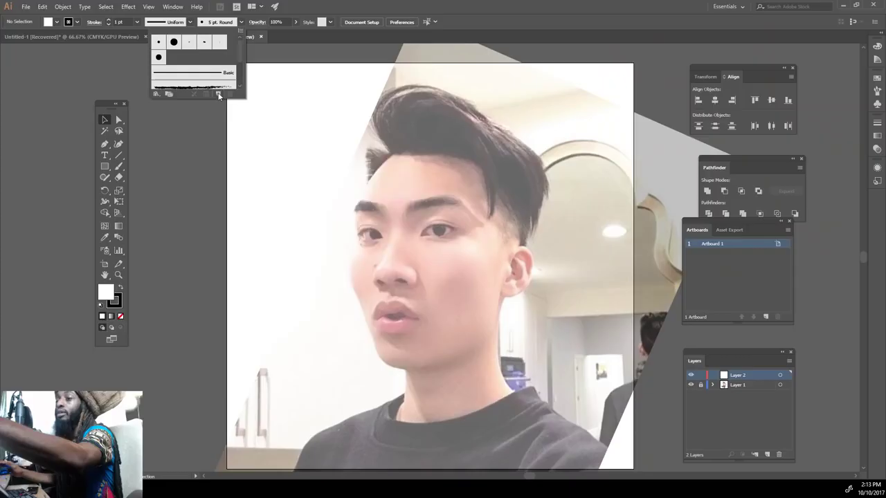
Step: Create a pressure-sensitive calligraphic brush (about 3 pt, 5 pt variation) and paint a test stroke
left_click(219, 96)
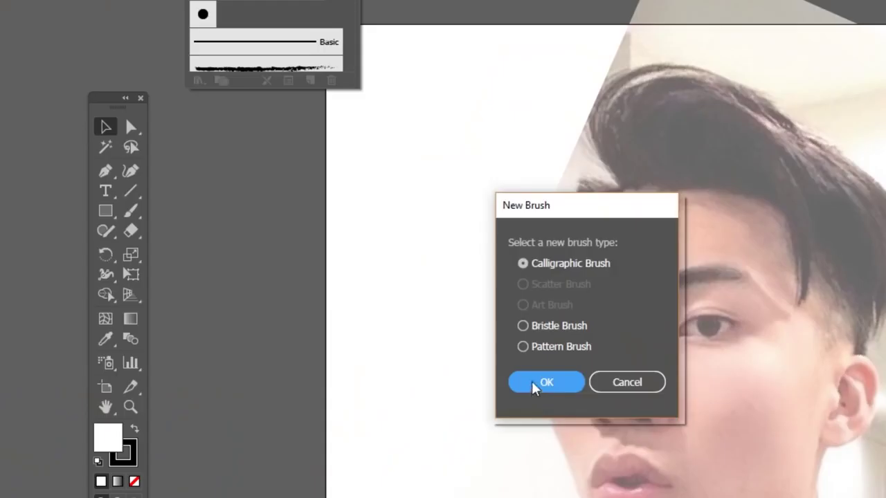
left_click(342, 262)
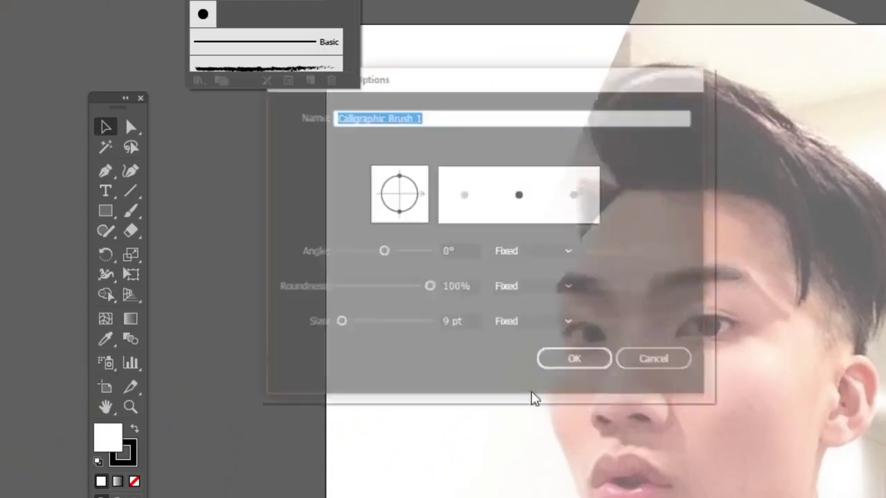
left_click(504, 324)
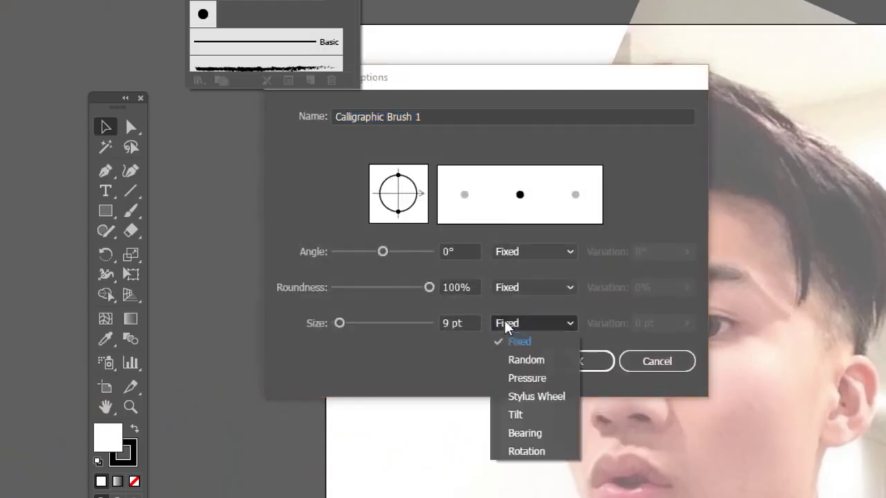
left_click(509, 381)
mouse_move(348, 324)
left_mouse_down()
mouse_move(336, 324)
mouse_move(349, 335)
mouse_move(337, 328)
left_mouse_up()
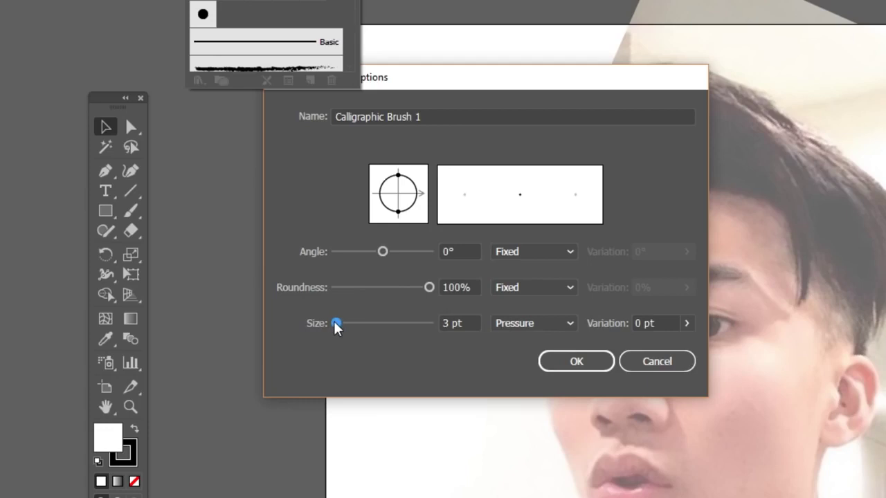
left_click(687, 323)
left_click(682, 342)
left_click(557, 367)
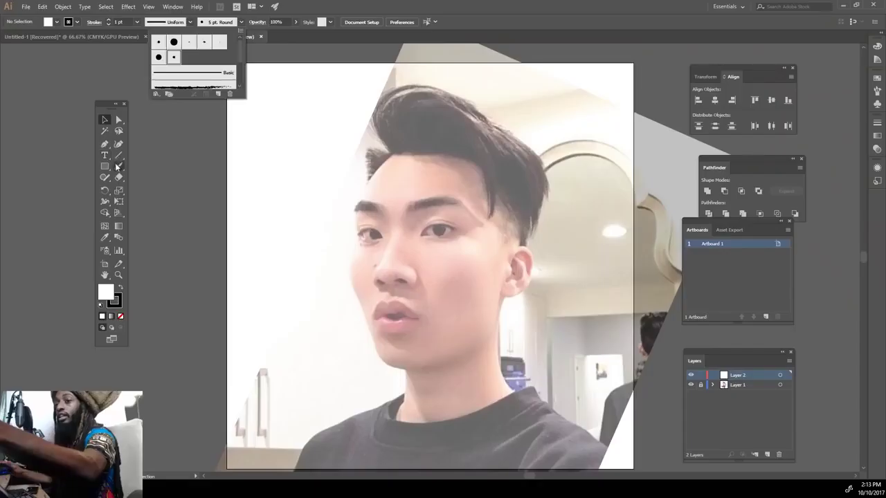
left_click(120, 166)
left_click_drag(160, 162, 162, 206)
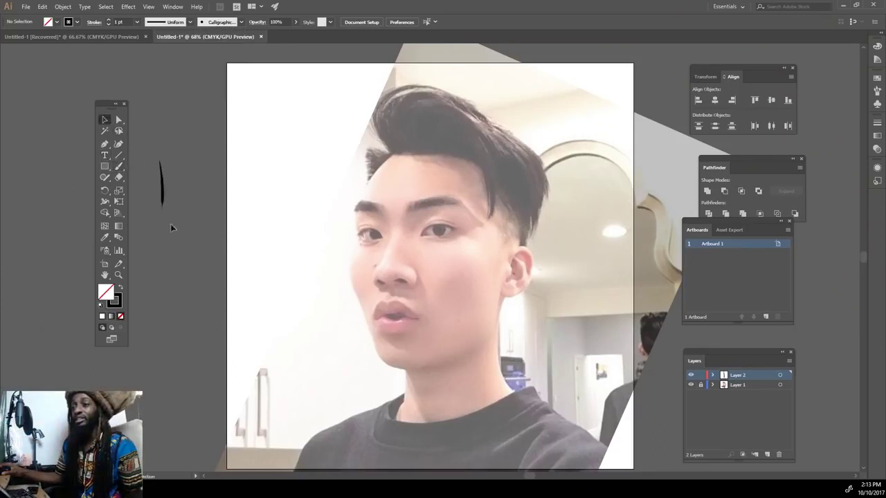
Step: Delete the test stroke and start zooming in on the face
key("ctrl+a")
key("Delete")
key("ctrl+plus")
key("ctrl+plus")
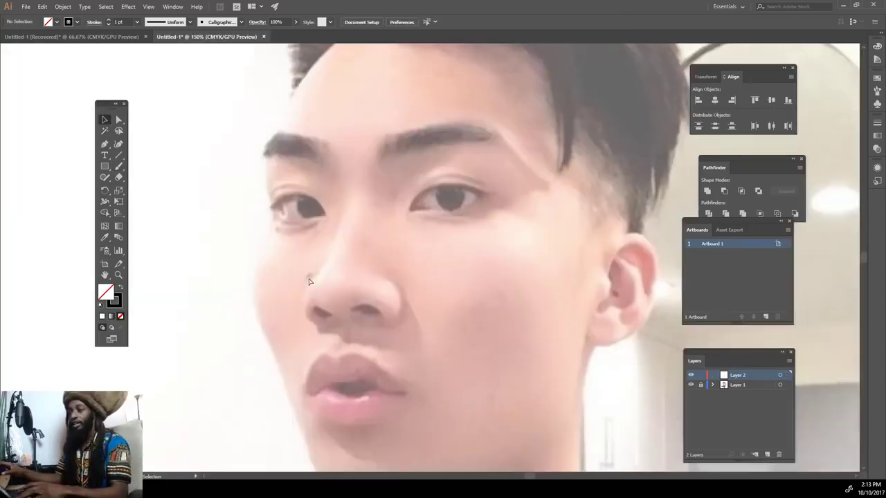
key("ctrl+plus")
Step: Zoom in close on the eye and set the stroke weight to 0.75 pt
key("ctrl+plus")
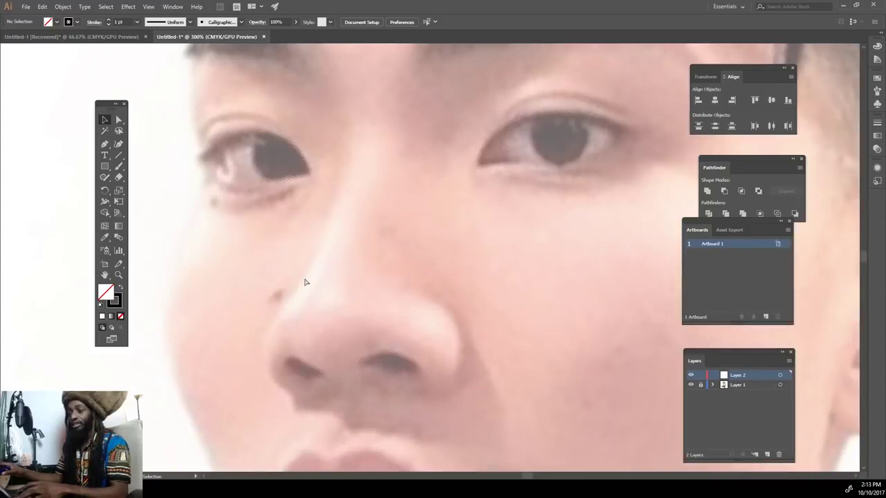
key("ctrl+plus")
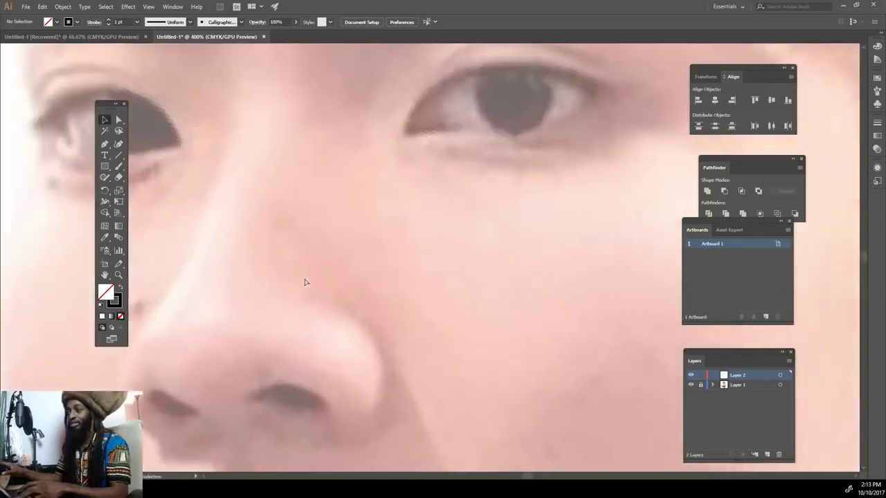
scroll(305, 282, "up", 2)
key("ctrl+plus")
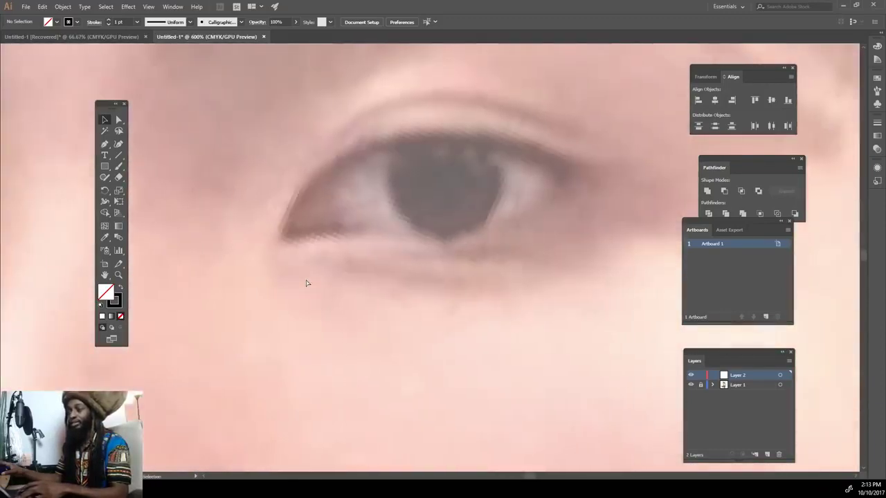
scroll(305, 282, "up", 2)
scroll(305, 282, "up", 2)
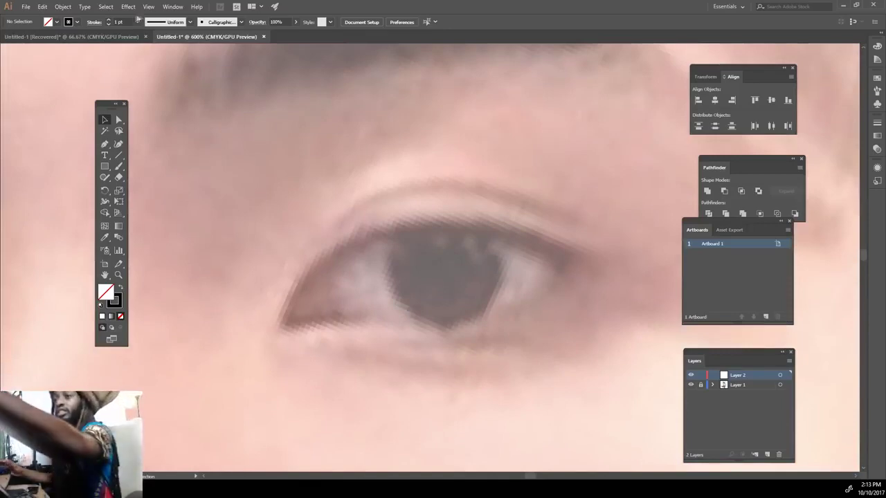
left_click(138, 22)
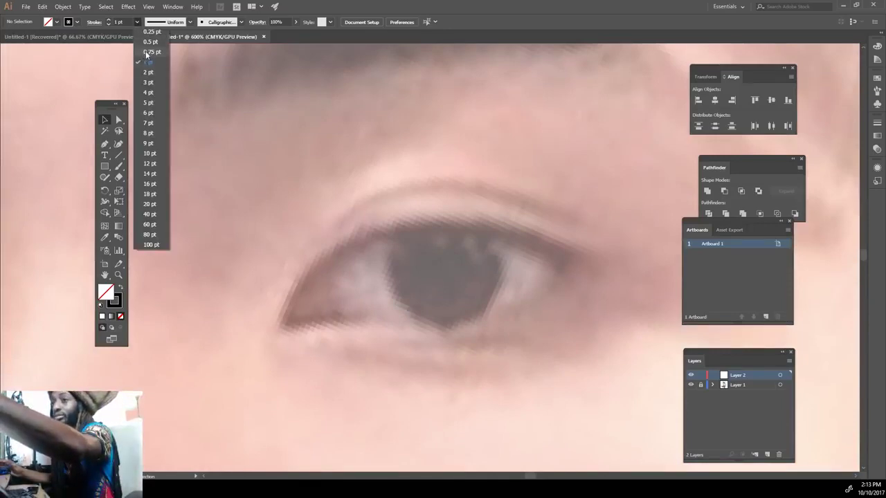
left_click(147, 53)
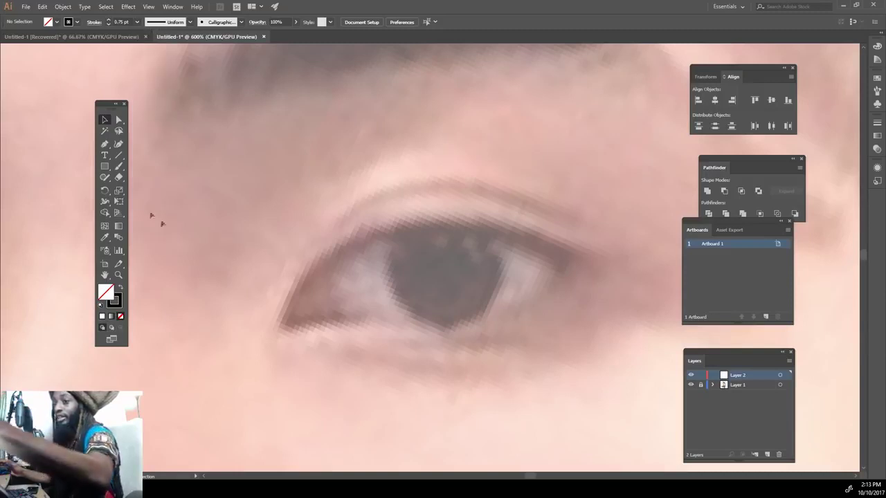
Step: Trace the right-hand eye: upper and lower lids, inner corner, crease and iris
left_click_drag(283, 323, 608, 256)
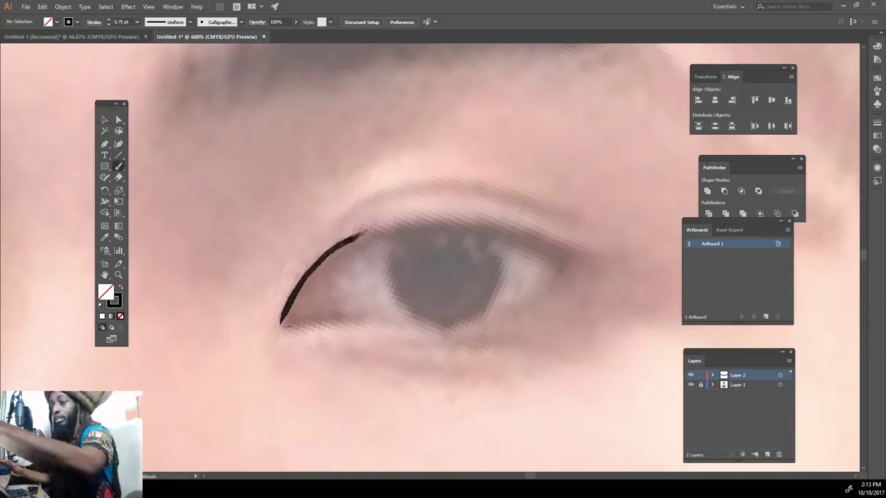
mouse_move(292, 296)
left_mouse_down()
mouse_move(335, 317)
mouse_move(575, 258)
left_mouse_up()
left_click_drag(346, 317, 326, 268)
key("ctrl+z")
left_click_drag(340, 320, 329, 253)
mouse_move(308, 310)
left_mouse_down()
mouse_move(299, 277)
mouse_move(566, 217)
left_mouse_up()
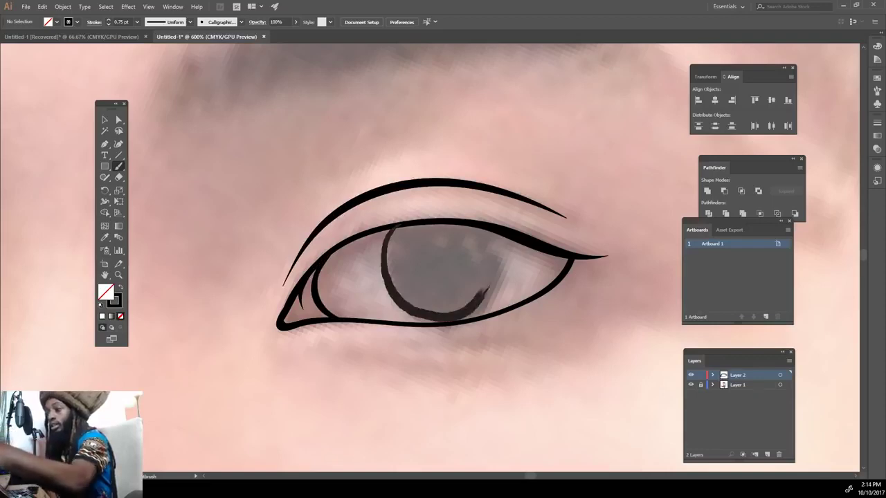
left_click_drag(388, 248, 393, 228)
Step: Trace the left eye's under-curve, upper and lower lids, iris and crease
key("ctrl+minus")
key("ctrl+minus")
key("ctrl+minus")
key("ctrl+plus")
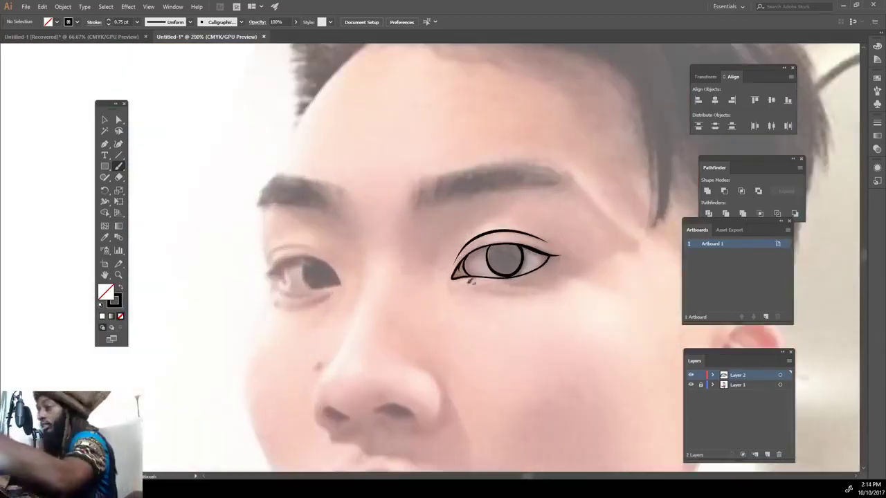
left_click_drag(296, 307, 329, 296)
key("ctrl+minus")
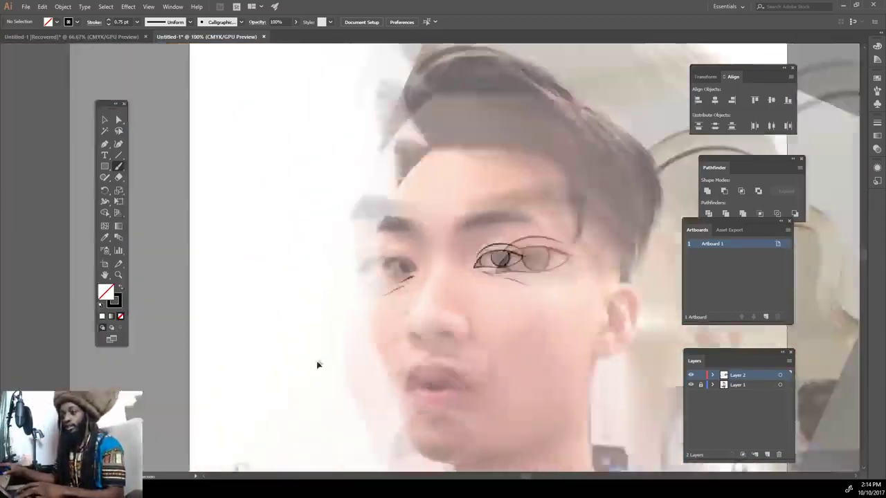
key("ctrl+plus")
key("ctrl+plus")
key("ctrl+plus")
mouse_move(227, 299)
left_mouse_down()
mouse_move(385, 277)
mouse_move(427, 338)
left_mouse_up()
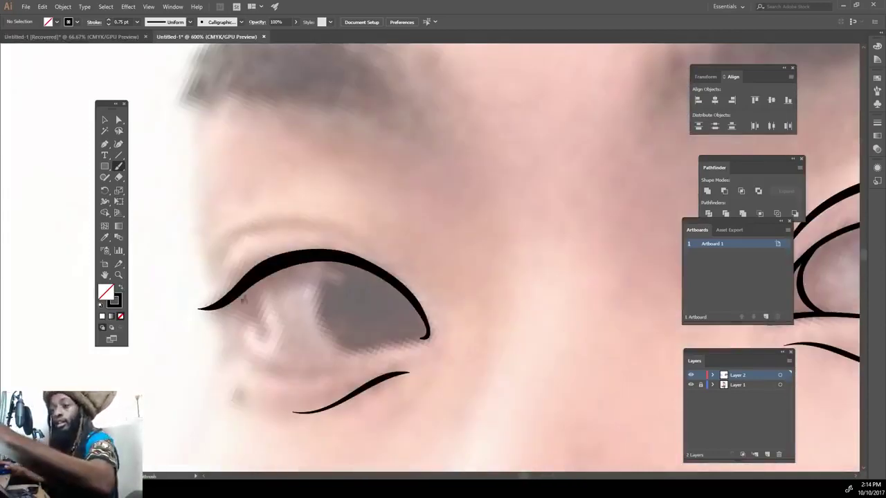
left_click_drag(246, 290, 426, 336)
left_click_drag(350, 344, 338, 263)
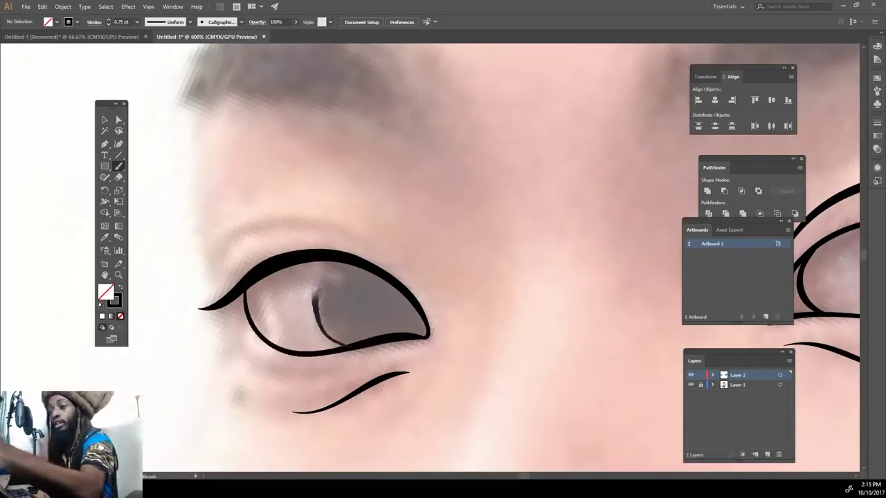
mouse_move(214, 262)
left_mouse_down()
mouse_move(375, 236)
mouse_move(390, 279)
left_mouse_up()
key("ctrl+minus")
key("ctrl+minus")
key("ctrl+minus")
Step: Trace both nostril curves and the small creases beside the right nostril
key("ctrl+plus")
left_click_drag(414, 220, 409, 171)
key("ctrl+z")
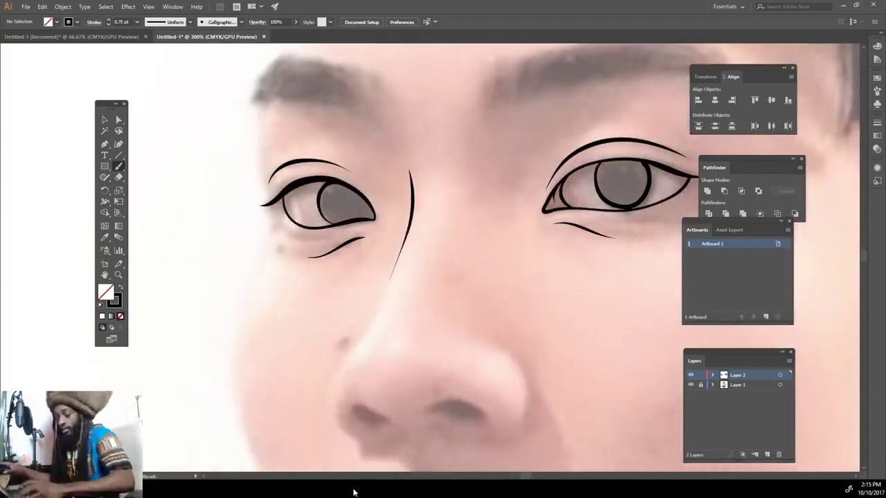
key("ctrl+plus")
left_click_drag(353, 379, 370, 257)
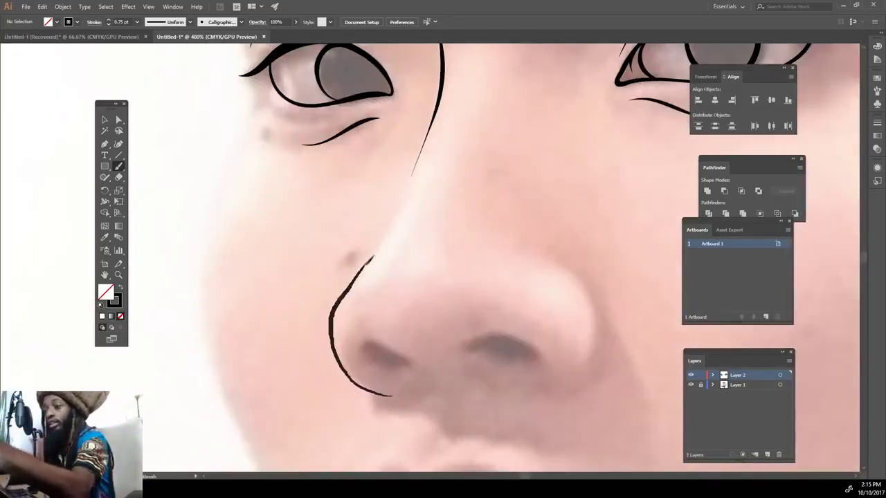
left_click_drag(531, 392, 540, 258)
left_click_drag(638, 391, 609, 327)
left_click_drag(590, 274, 566, 253)
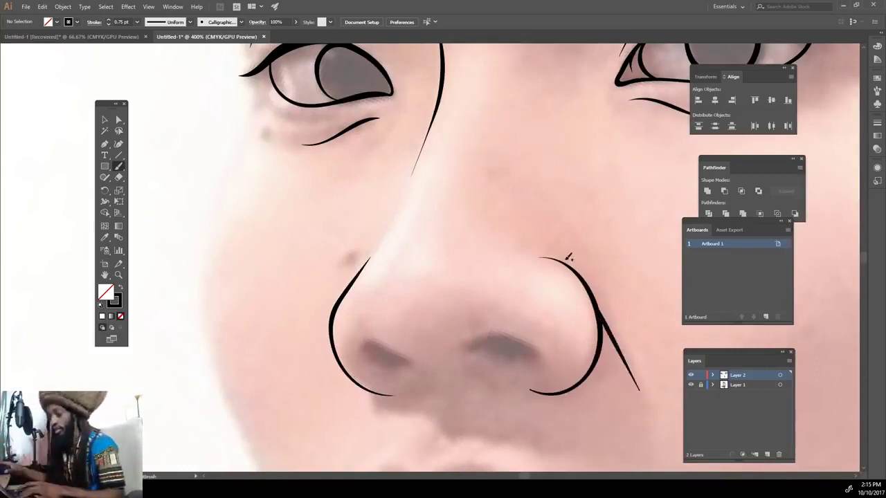
key("ctrl+minus")
key("ctrl+minus")
key("ctrl+minus")
Step: Draw the left jaw line from the chin up the cheek to the hairline
scroll(551, 316, "down", 1)
mouse_move(415, 447)
left_mouse_down()
mouse_move(390, 379)
mouse_move(360, 169)
left_mouse_up()
scroll(360, 169, "up", 3)
mouse_move(360, 266)
left_mouse_down()
mouse_move(377, 170)
mouse_move(440, 86)
left_mouse_up()
key("ctrl+minus")
key("ctrl+plus")
key("ctrl+z")
mouse_move(347, 276)
left_mouse_down()
mouse_move(335, 235)
mouse_move(364, 163)
mouse_move(421, 111)
left_mouse_up()
key("ctrl+minus")
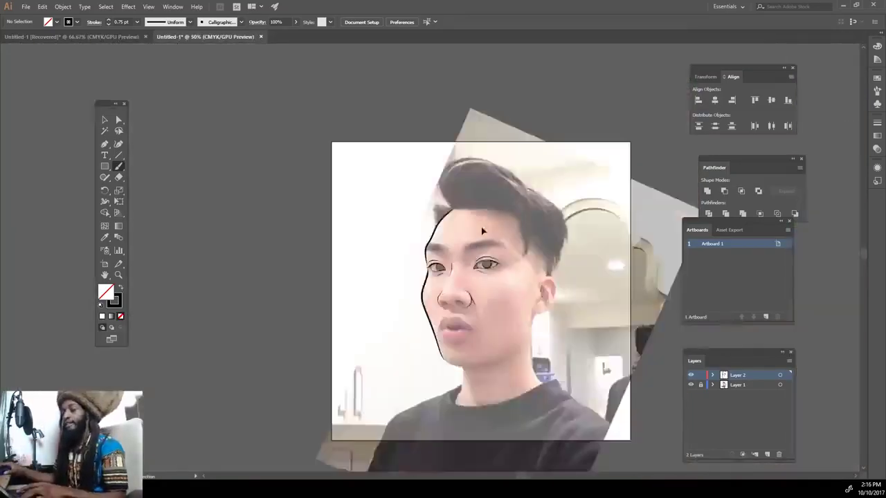
Step: Draw the right jaw line and the chin line, redoing misplaced chin strokes
key("ctrl+plus")
scroll(443, 263, "right", 2)
mouse_move(601, 220)
left_mouse_down()
mouse_move(569, 335)
mouse_move(543, 356)
left_mouse_up()
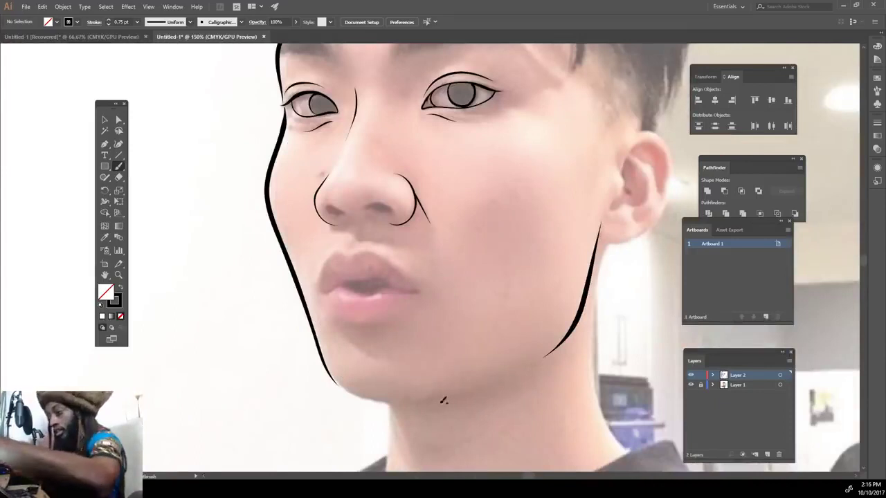
left_click_drag(439, 405, 320, 352)
key("ctrl+z")
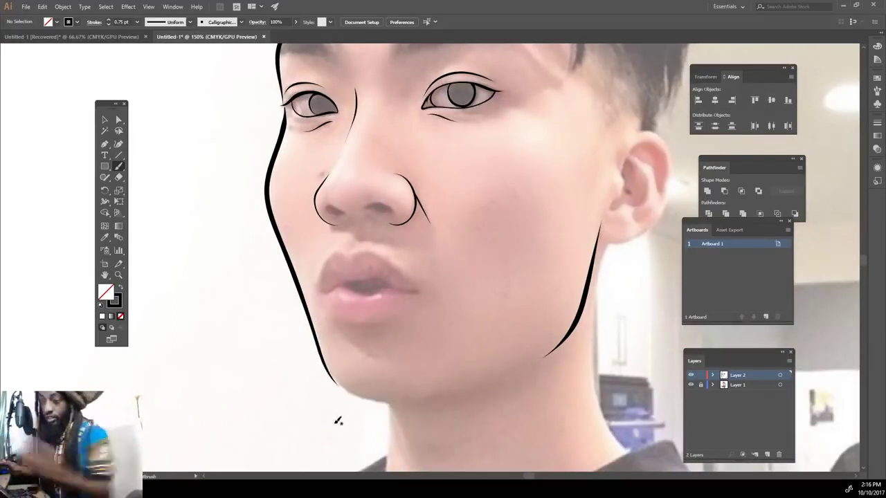
left_click_drag(420, 401, 391, 403)
left_click_drag(336, 372, 319, 336)
key("ctrl+z")
mouse_move(416, 402)
left_mouse_down()
mouse_move(336, 380)
mouse_move(331, 342)
mouse_move(338, 349)
mouse_move(453, 312)
mouse_move(578, 340)
left_mouse_up()
Step: Outline the upper lip, lip line and lower lip, darken the mouth, and draw the right nostril
mouse_move(293, 342)
left_mouse_down()
mouse_move(326, 253)
mouse_move(495, 253)
mouse_move(578, 341)
left_mouse_up()
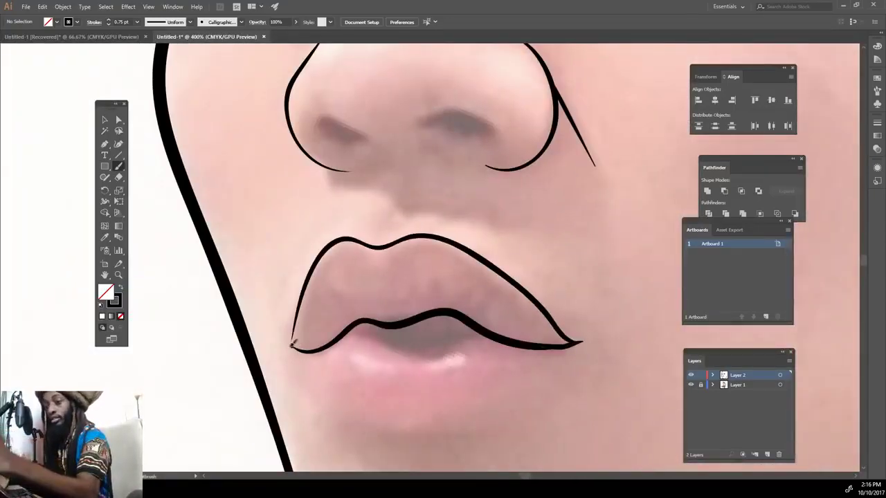
mouse_move(339, 333)
left_mouse_down()
mouse_move(396, 324)
mouse_move(508, 342)
left_mouse_up()
mouse_move(290, 341)
left_mouse_down()
mouse_move(402, 441)
mouse_move(540, 379)
mouse_move(582, 341)
left_mouse_up()
mouse_move(467, 335)
left_mouse_down()
mouse_move(410, 338)
mouse_move(381, 329)
mouse_move(378, 346)
mouse_move(349, 326)
left_mouse_up()
key("ctrl+0")
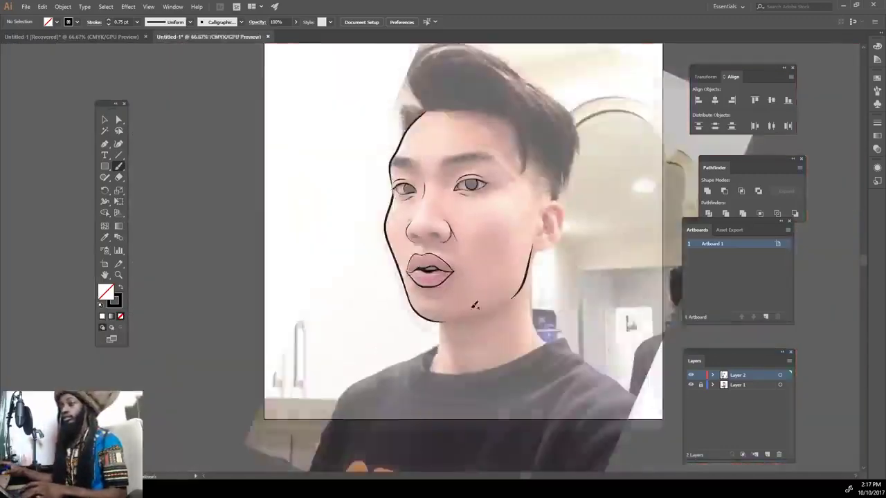
scroll(437, 222, "up", 5)
mouse_move(431, 323)
left_mouse_down()
mouse_move(465, 311)
mouse_move(513, 338)
mouse_move(460, 323)
left_mouse_up()
Step: Fill the nostrils black and outline the ear rim with its inner folds
mouse_move(392, 339)
left_mouse_down()
mouse_move(360, 320)
mouse_move(374, 339)
mouse_move(416, 346)
mouse_move(512, 344)
mouse_move(554, 173)
mouse_move(449, 194)
mouse_move(433, 306)
left_mouse_up()
key("ctrl+0")
scroll(538, 364, "up", 4)
mouse_move(449, 222)
left_mouse_down()
mouse_move(461, 245)
mouse_move(500, 177)
mouse_move(547, 248)
left_mouse_up()
mouse_move(437, 310)
left_mouse_down()
mouse_move(475, 294)
mouse_move(505, 252)
left_mouse_up()
left_click_drag(477, 194, 488, 271)
left_click_drag(533, 239, 484, 329)
mouse_move(515, 178)
left_mouse_down()
mouse_move(533, 277)
mouse_move(503, 216)
left_mouse_up()
Step: Draw both sides of the neck and a short stroke under the chin
key("ctrl+minus")
key("ctrl+minus")
key("ctrl+minus")
scroll(281, 316, "up", 2)
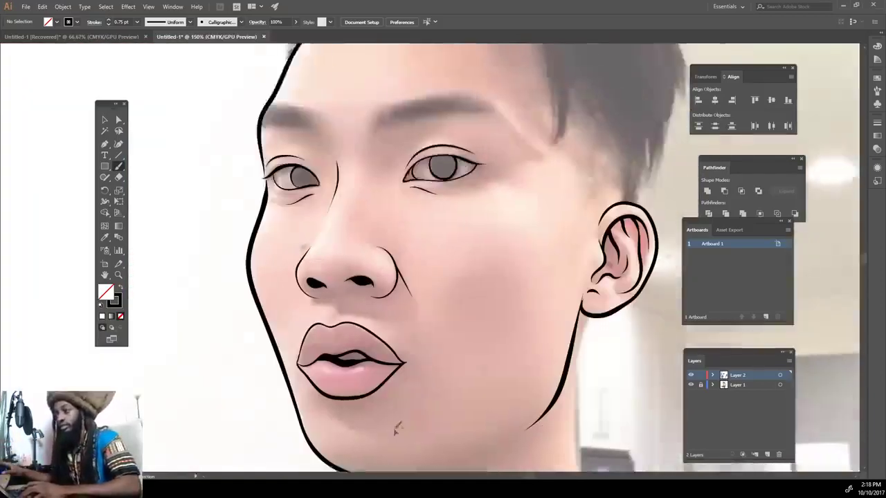
scroll(415, 277, "down", 3)
mouse_move(589, 170)
left_mouse_down()
mouse_move(573, 258)
mouse_move(614, 380)
left_mouse_up()
left_click_drag(353, 440, 374, 340)
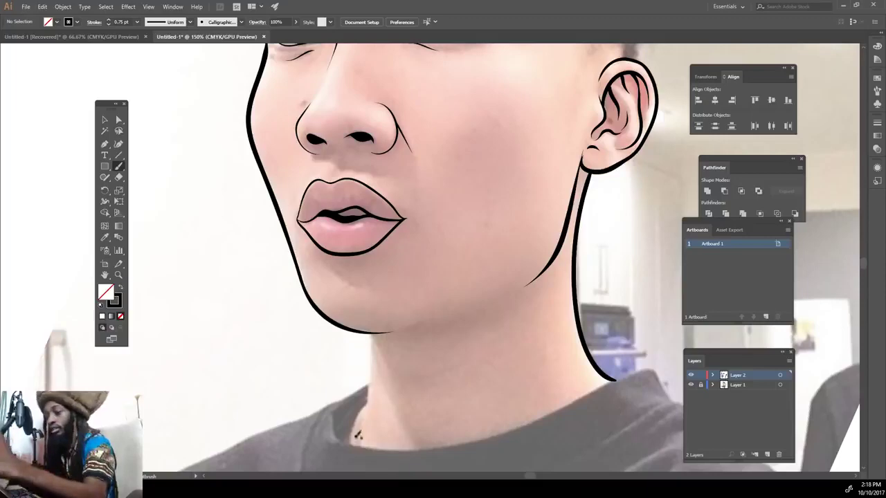
left_click_drag(405, 326, 345, 335)
key("ctrl+minus")
key("ctrl+minus")
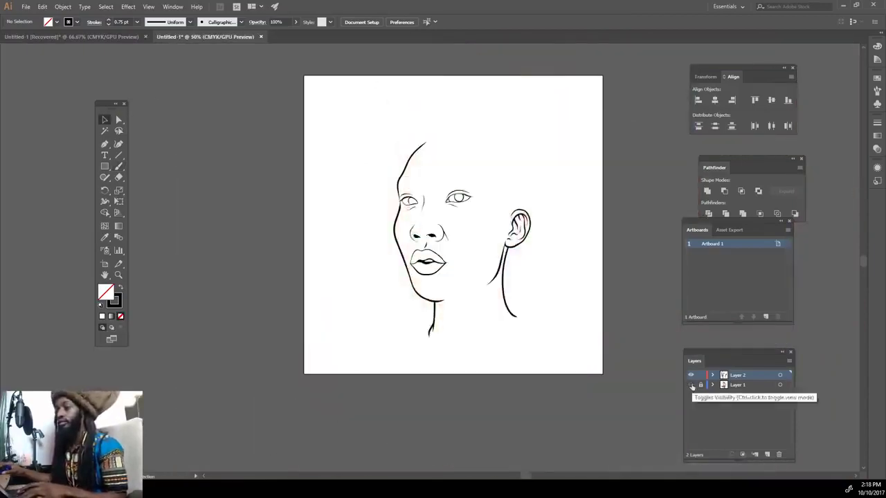
left_click(691, 385)
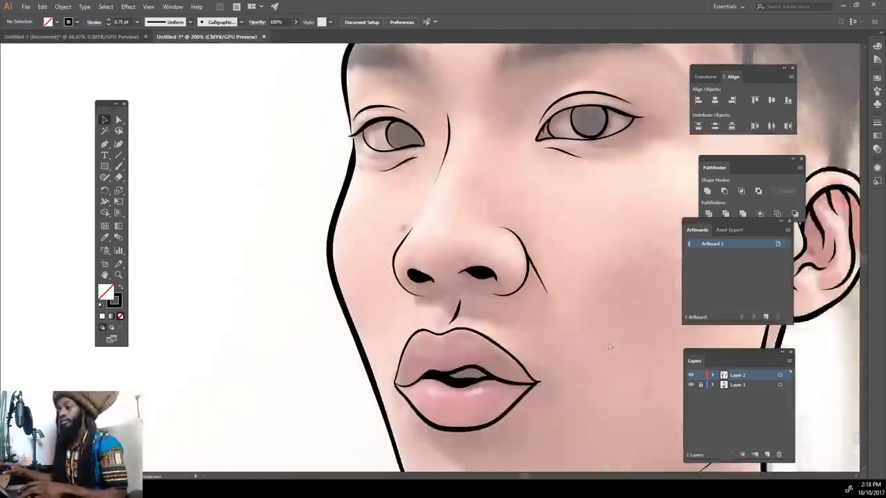
Step: Build up the right eyebrow with feathered hair strokes
scroll(668, 146, "up", 5)
left_click_drag(593, 142, 656, 139)
left_click_drag(547, 149, 575, 121)
left_click_drag(509, 156, 537, 118)
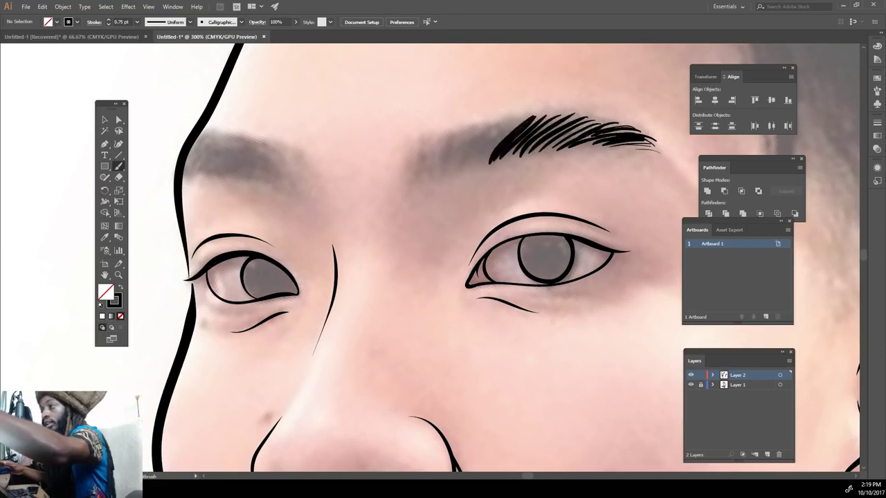
left_click_drag(463, 167, 498, 118)
left_click_drag(427, 179, 453, 128)
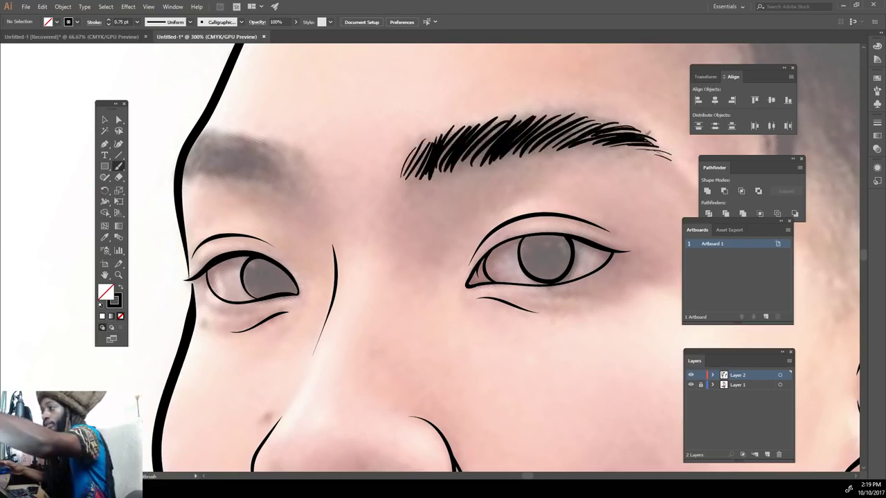
left_click_drag(540, 154, 596, 121)
left_click_drag(554, 137, 581, 114)
left_click_drag(443, 165, 485, 130)
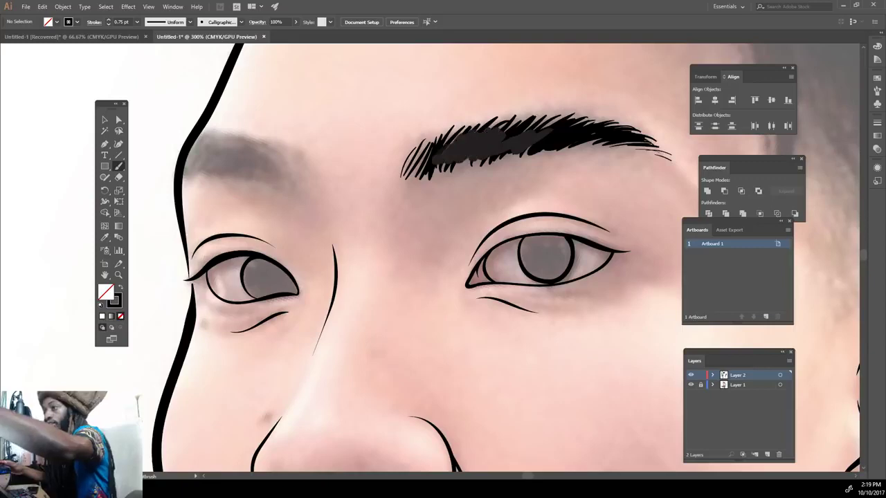
left_click_drag(484, 163, 540, 130)
scroll(552, 209, "down", 3)
scroll(554, 205, "up", 3)
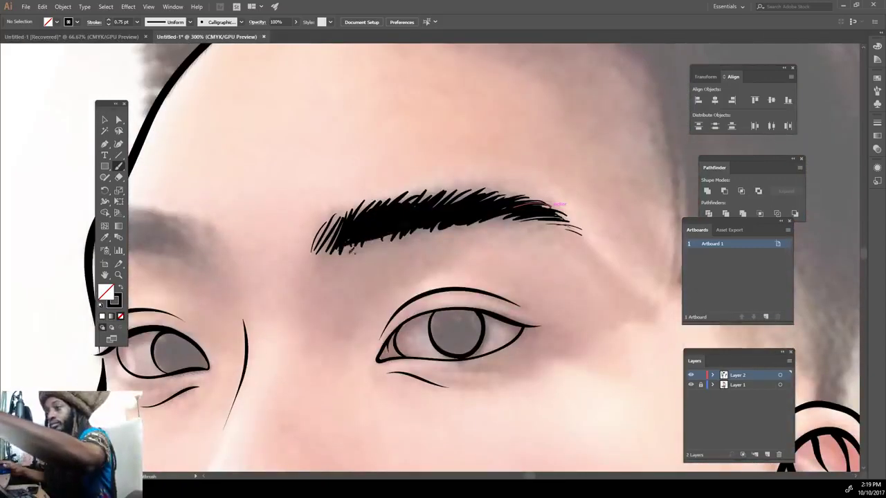
Step: Outline and fill the other eyebrow solid black, then draw the hairline across the forehead
mouse_move(367, 247)
left_mouse_down()
mouse_move(477, 212)
mouse_move(519, 212)
left_mouse_up()
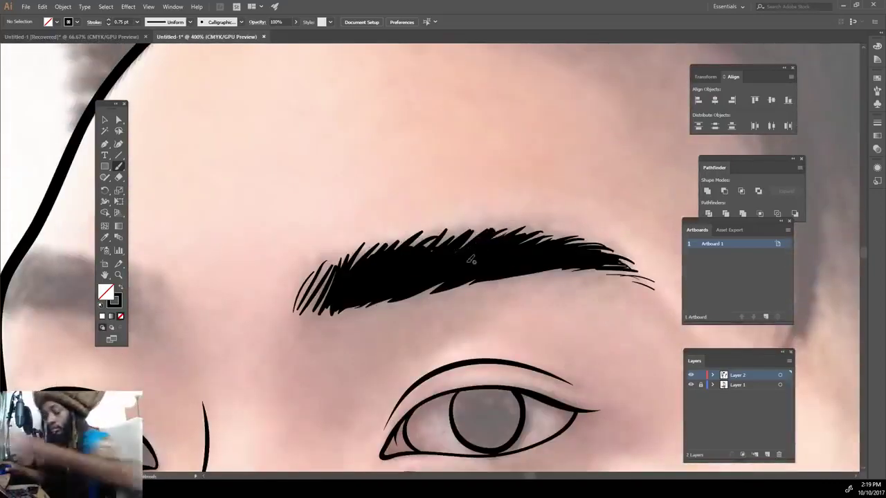
left_click_drag(471, 260, 369, 304)
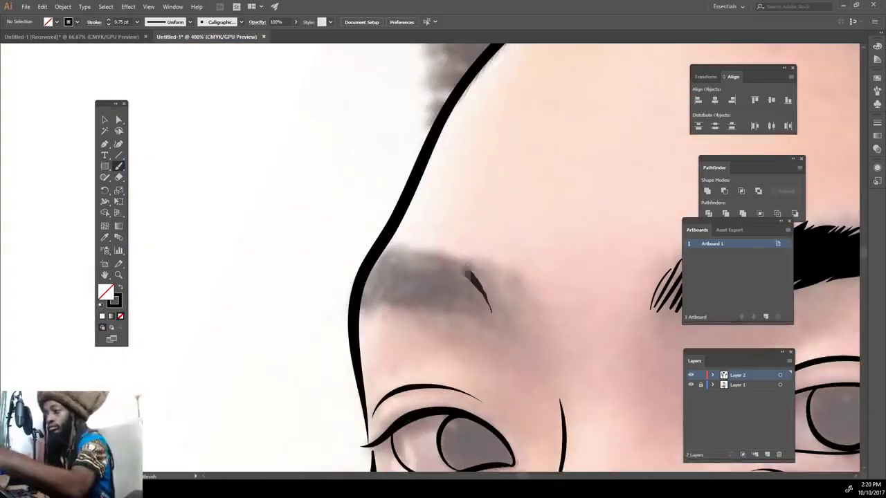
left_click_drag(369, 267, 488, 315)
mouse_move(419, 263)
left_mouse_down()
mouse_move(484, 319)
mouse_move(474, 317)
left_mouse_up()
mouse_move(457, 277)
left_mouse_down()
mouse_move(360, 312)
mouse_move(457, 290)
left_mouse_up()
left_click_drag(357, 298, 439, 291)
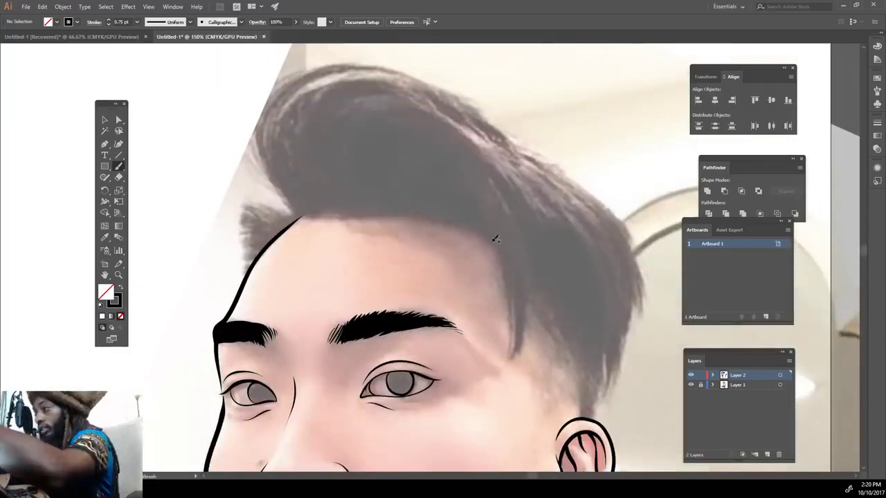
left_click_drag(493, 240, 452, 228)
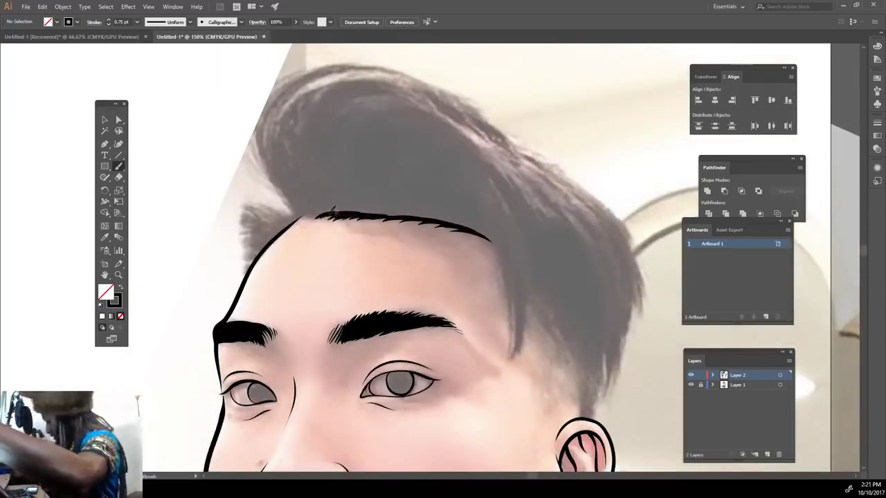
key("ctrl+0")
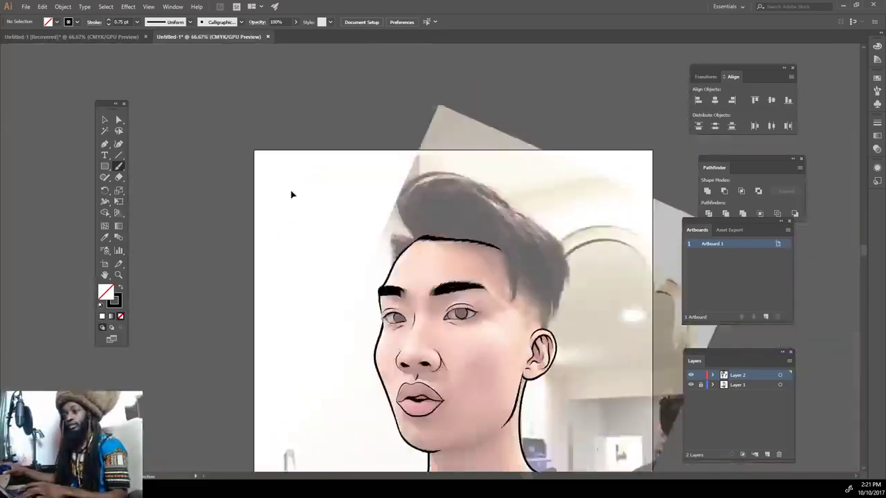
Step: Paint flicked hair strands sweeping from the hairline and the hair's corner
scroll(291, 194, "up", 5)
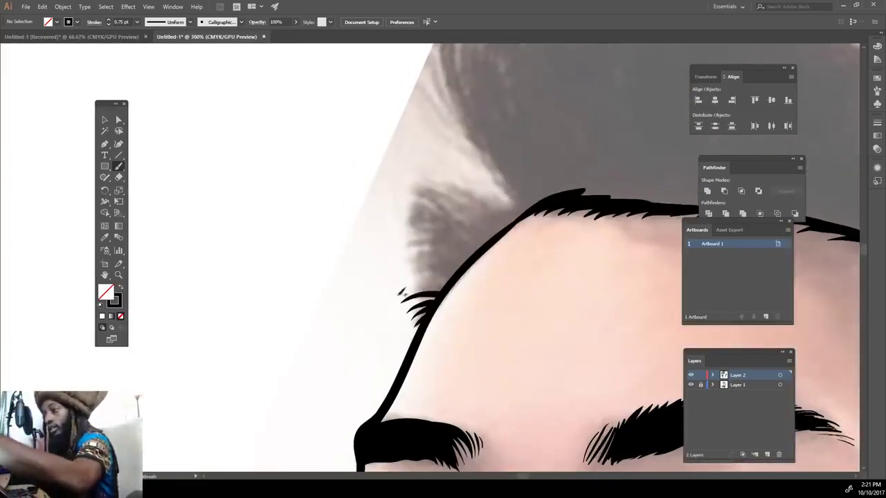
left_click_drag(526, 207, 413, 186)
mouse_move(525, 209)
left_mouse_down()
mouse_move(405, 200)
mouse_move(394, 234)
left_mouse_up()
left_click_drag(400, 239, 388, 252)
mouse_move(511, 220)
left_mouse_down()
mouse_move(388, 251)
mouse_move(386, 265)
left_mouse_up()
left_click_drag(493, 239, 407, 269)
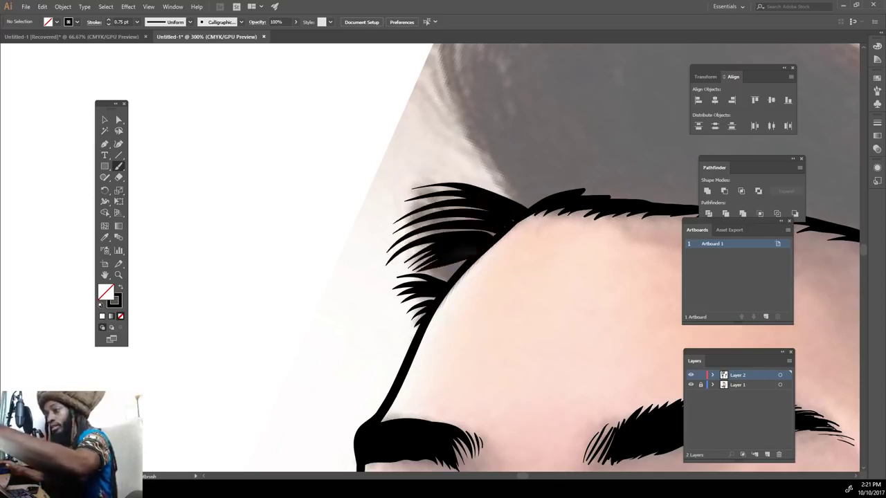
left_click_drag(462, 257, 415, 276)
mouse_move(515, 220)
left_mouse_down()
mouse_move(398, 234)
mouse_move(411, 209)
left_mouse_up()
Step: Outline the left and top-left hair edge, then draw and thicken the right side
key("ctrl+0")
scroll(579, 243, "up", 3)
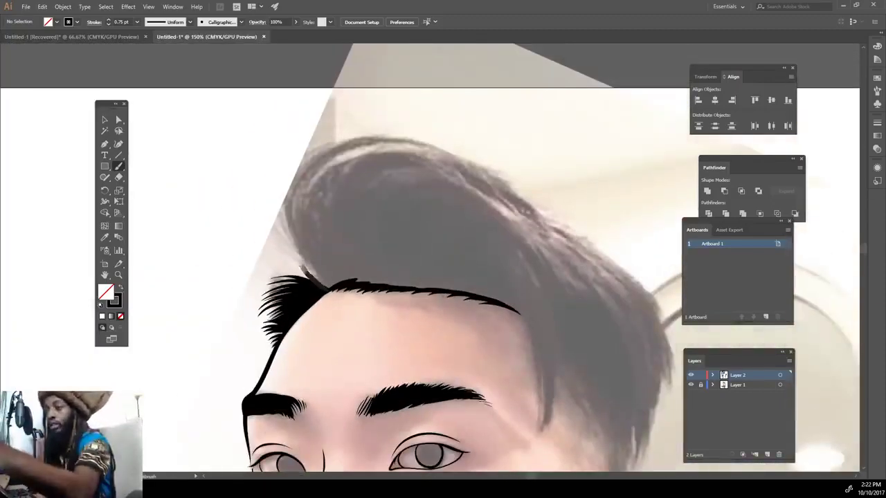
left_click_drag(337, 143, 320, 276)
left_click_drag(346, 136, 315, 283)
mouse_move(387, 128)
left_mouse_down()
mouse_move(327, 286)
mouse_move(305, 242)
left_mouse_up()
left_click_drag(482, 172, 310, 280)
left_click_drag(502, 250, 540, 432)
mouse_move(499, 246)
left_mouse_down()
mouse_move(547, 421)
mouse_move(545, 382)
left_mouse_up()
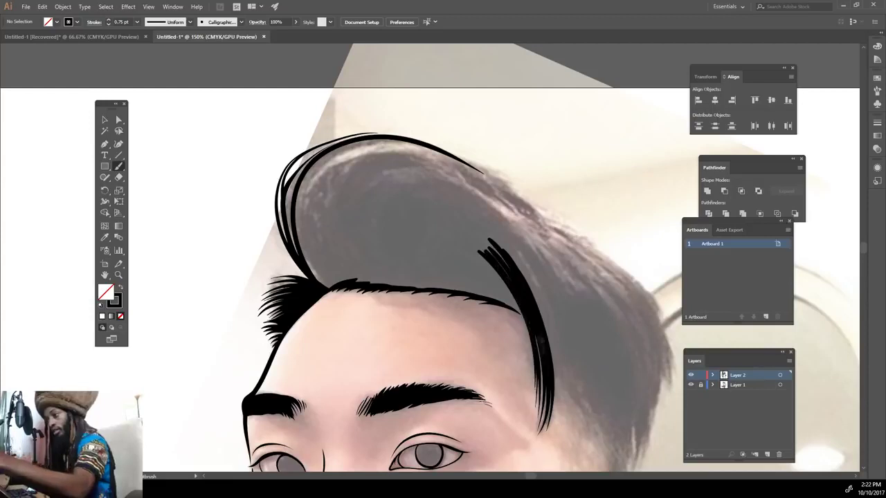
Step: Set the Paintbrush to a 5 pt stroke and fill the upper hair mass black
double_click(118, 167)
left_click(270, 265)
left_click(137, 21)
left_click(149, 103)
left_click_drag(320, 283, 388, 201)
mouse_move(310, 221)
left_mouse_down()
mouse_move(320, 277)
mouse_move(543, 229)
mouse_move(654, 363)
left_mouse_up()
Step: Extend the hair outline down the right edge and paint a band across the upper hair
mouse_move(640, 450)
left_mouse_down()
mouse_move(671, 399)
mouse_move(640, 301)
left_mouse_up()
left_click_drag(585, 249, 666, 346)
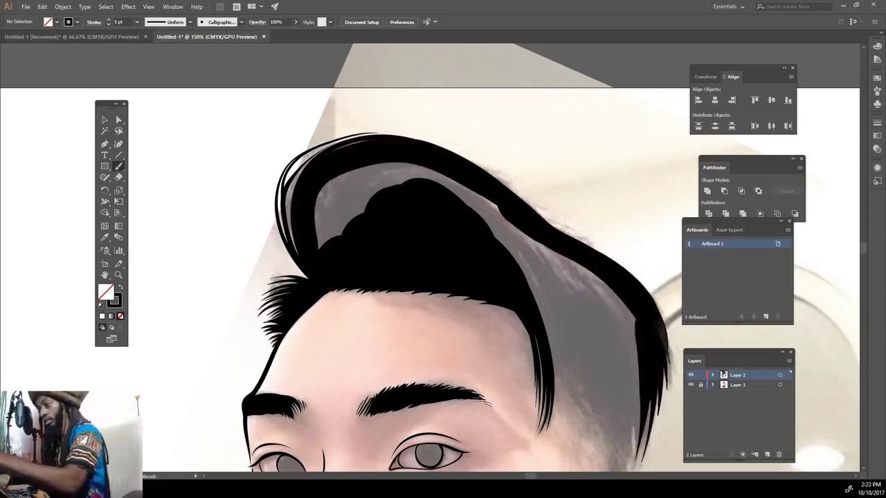
mouse_move(613, 357)
left_mouse_down()
mouse_move(346, 176)
mouse_move(326, 236)
left_mouse_up()
key("ctrl+0")
scroll(590, 383, "up", 3)
Step: Add strands along the hair's right edge and fill the gaps between them
left_click_drag(590, 382, 604, 249)
left_click_drag(585, 377, 540, 179)
left_click_drag(547, 214, 568, 401)
left_click_drag(466, 173, 557, 388)
left_click_drag(450, 149, 537, 312)
mouse_move(450, 169)
left_mouse_down()
mouse_move(533, 325)
mouse_move(484, 272)
left_mouse_up()
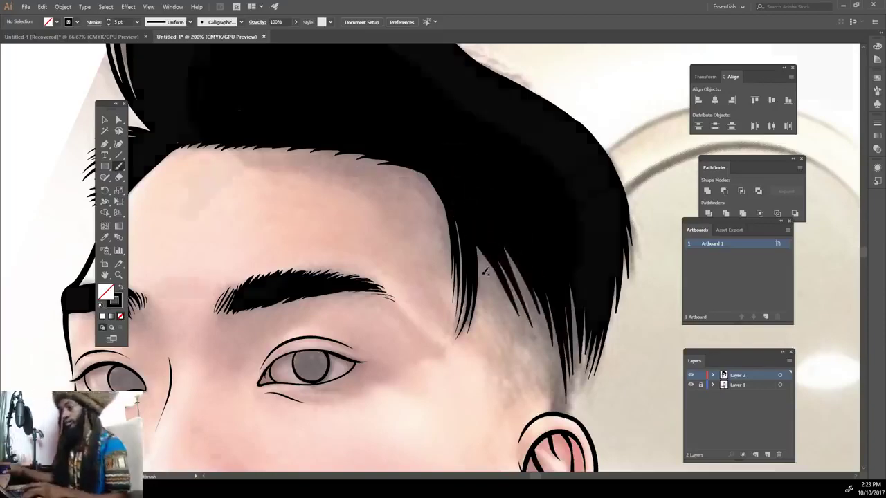
Step: Add more 5 pt strands down the hair's right side
key("ctrl+0")
scroll(624, 370, "up", 3)
scroll(624, 370, "up", 1)
scroll(624, 370, "down", 2)
left_click_drag(526, 186, 564, 433)
left_click_drag(571, 297, 558, 423)
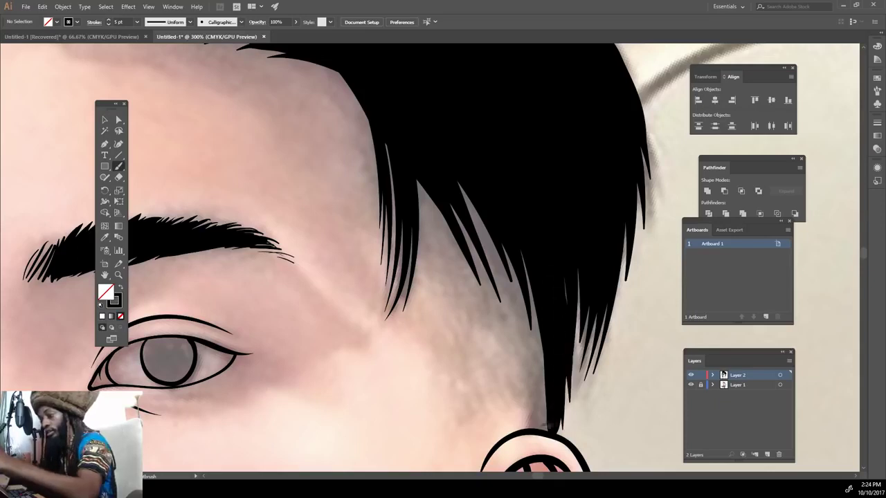
left_click_drag(516, 253, 551, 432)
Step: Brush extra strands along the hair's lower right edge
left_click_drag(512, 292, 551, 433)
left_click_drag(460, 183, 544, 395)
mouse_move(506, 303)
left_mouse_down()
mouse_move(549, 432)
mouse_move(539, 433)
left_mouse_up()
left_click_drag(511, 367, 532, 454)
Step: Switch the stroke weight to 0.75 pt and brush a thin sideburn strand
left_click(137, 22)
left_click(151, 52)
left_click_drag(513, 388, 418, 182)
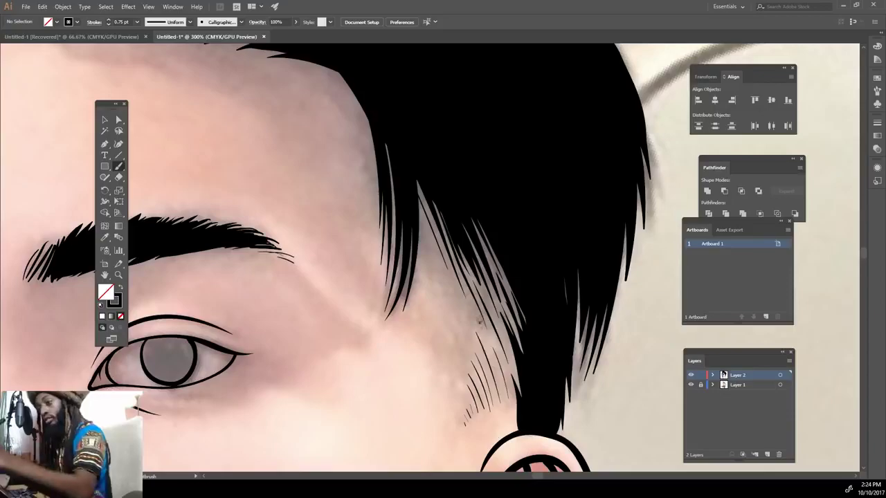
key("ctrl+0")
key("ctrl+equal")
key("ctrl+equal")
key("ctrl+equal")
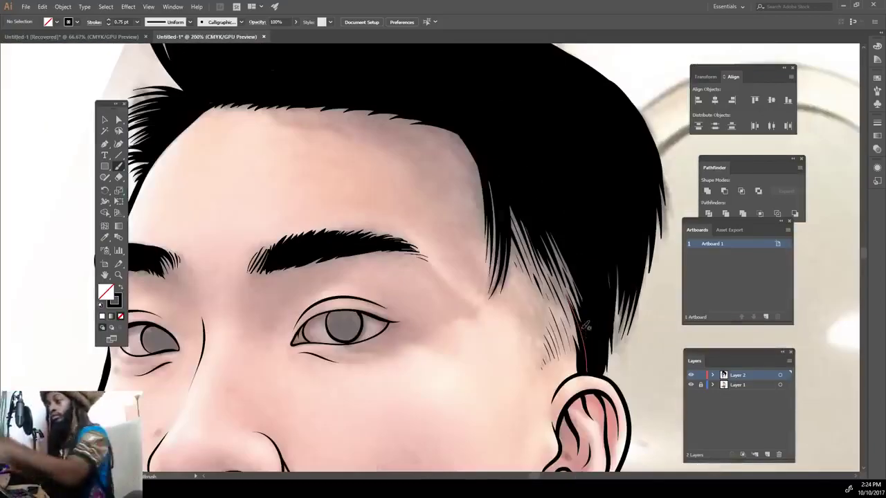
key("ctrl+0")
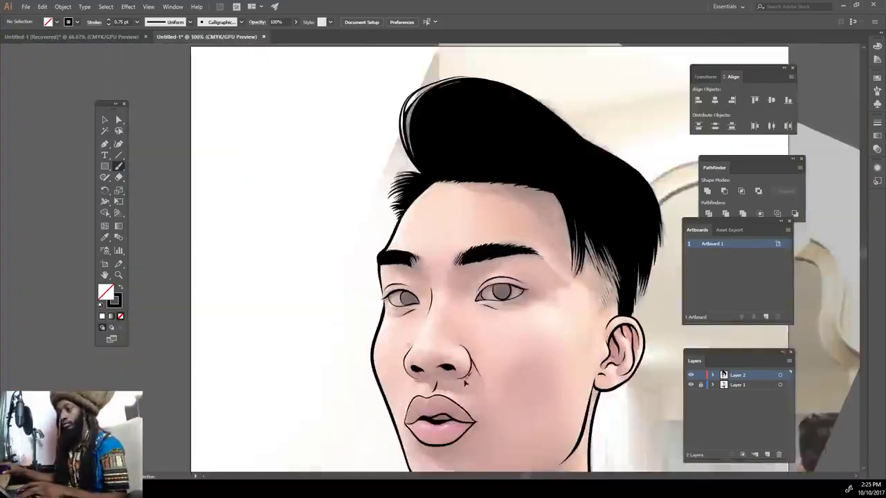
Step: Brush a trial pupil into the iris, then undo it
scroll(484, 346, "up", 5)
mouse_move(503, 254)
left_mouse_down()
mouse_move(516, 273)
mouse_move(516, 255)
left_mouse_up()
key("ctrl+z")
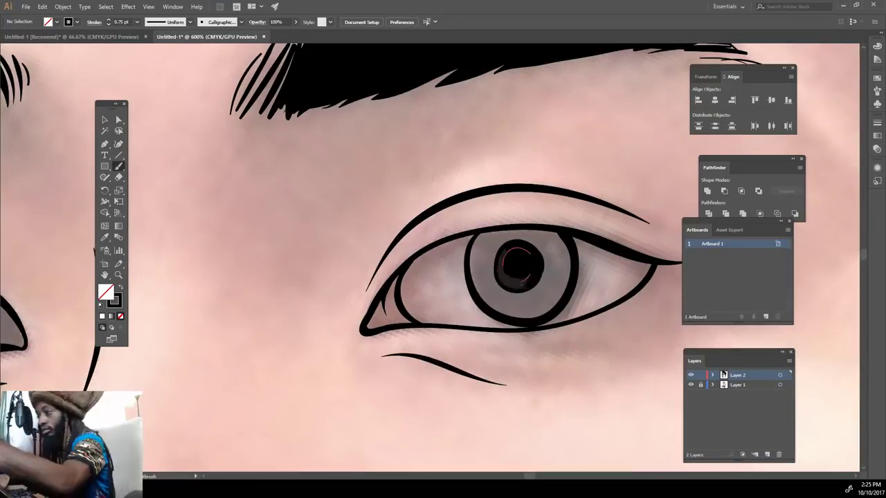
key("ctrl+0")
scroll(550, 370, "up", 3)
scroll(550, 370, "up", 2)
key("ctrl+z")
scroll(553, 369, "up", 2)
scroll(553, 369, "up", 2)
Step: Draw a ring inside the iris and fill it into a solid black pupil
mouse_move(477, 256)
left_mouse_down()
mouse_move(396, 251)
mouse_move(496, 296)
mouse_move(478, 254)
left_mouse_up()
left_click_drag(419, 253, 451, 353)
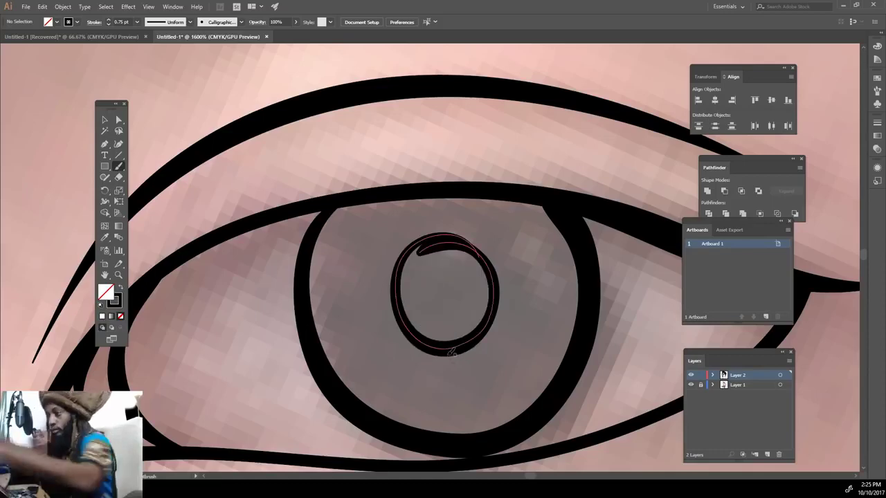
left_click_drag(446, 238, 493, 305)
mouse_move(415, 263)
left_mouse_down()
mouse_move(471, 346)
mouse_move(439, 370)
left_mouse_up()
scroll(439, 369, "down", 4)
Step: Copy the pupil into the other eye, lengthen the eyeliner wing, and thicken the face contour
left_click_drag(575, 266, 208, 296, "alt")
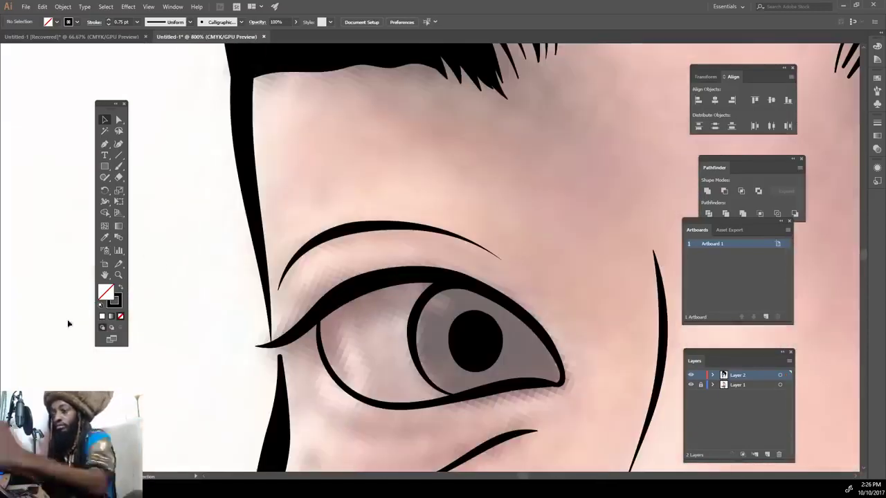
key("b")
left_click_drag(271, 342, 239, 346)
left_click_drag(263, 239, 280, 432)
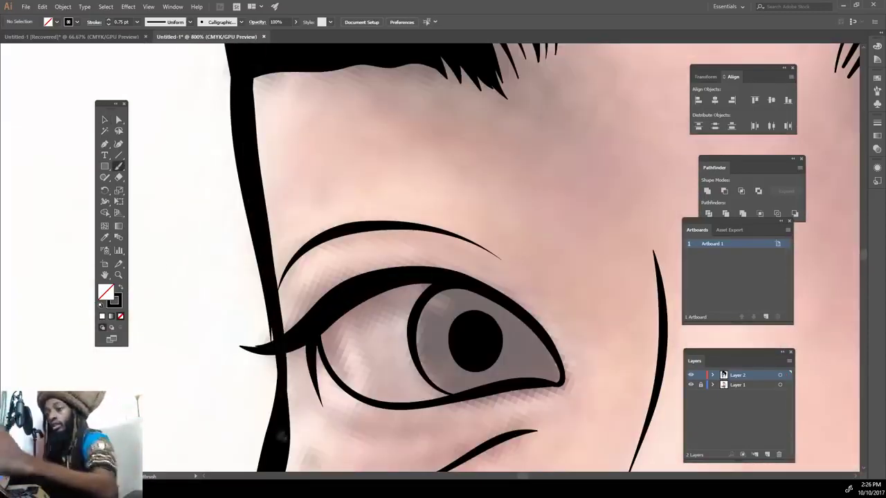
key("ctrl+minus")
key("ctrl+minus")
key("ctrl+minus")
key("ctrl+minus")
key("ctrl+minus")
key("ctrl+minus")
left_click(690, 385)
key("ctrl+plus")
key("ctrl+plus")
key("ctrl+plus")
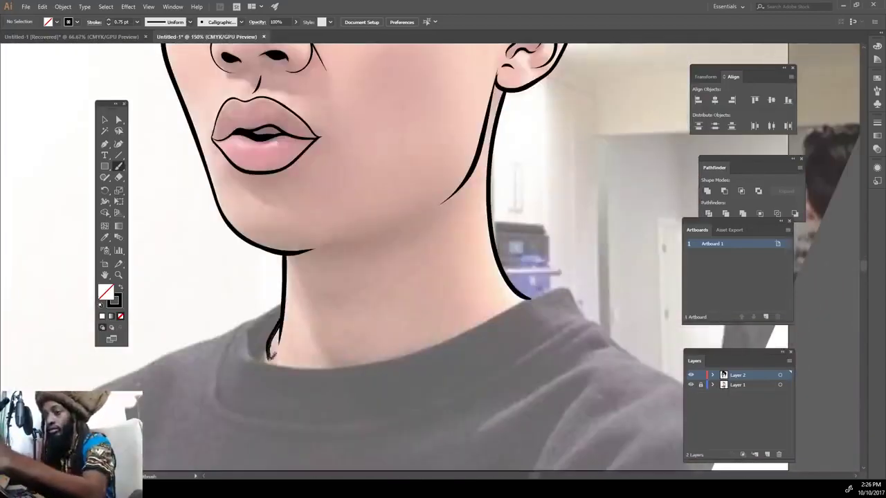
Step: Remove the bottom neck stroke and draw a dripping collar line along the shirt
key("ctrl+z")
key("ctrl+plus")
key("ctrl+plus")
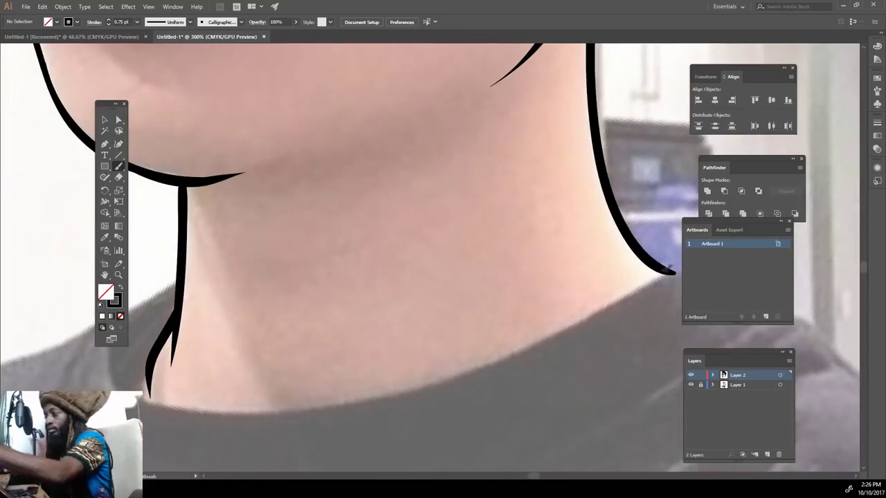
left_click_drag(606, 320, 482, 450)
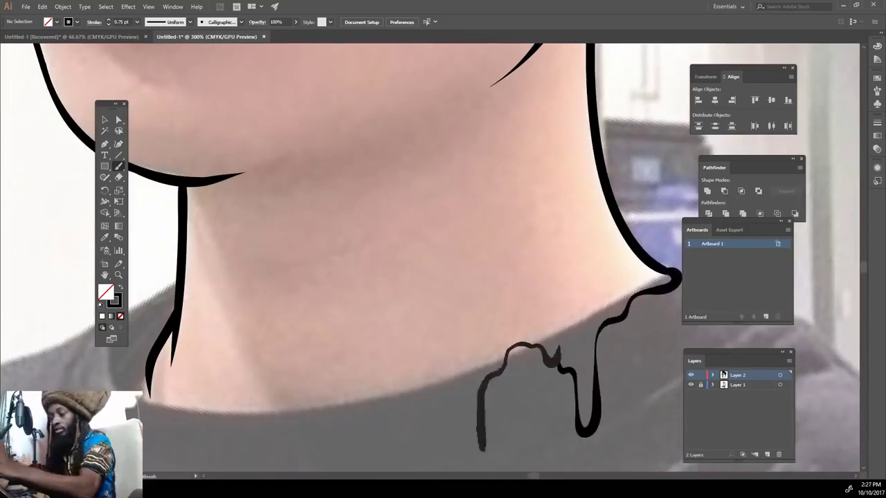
scroll(482, 415, "down", 3)
mouse_move(483, 339)
left_mouse_down()
mouse_move(450, 311)
mouse_move(414, 369)
mouse_move(234, 291)
mouse_move(246, 288)
mouse_move(221, 450)
mouse_move(149, 249)
left_mouse_up()
Step: Close the last drip into a teardrop and hide the reference photo layer
scroll(154, 237, "down", 2)
left_click_drag(506, 405, 519, 346)
scroll(524, 389, "down", 3)
scroll(524, 389, "up", 3)
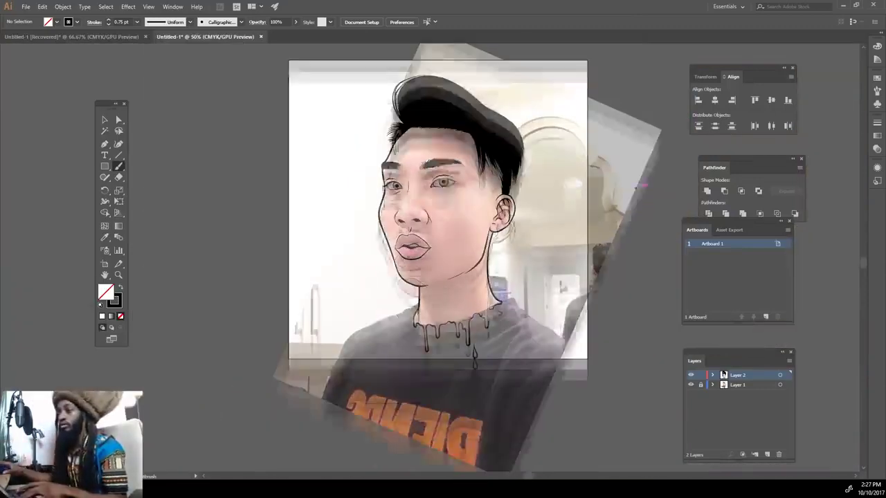
left_click(690, 384)
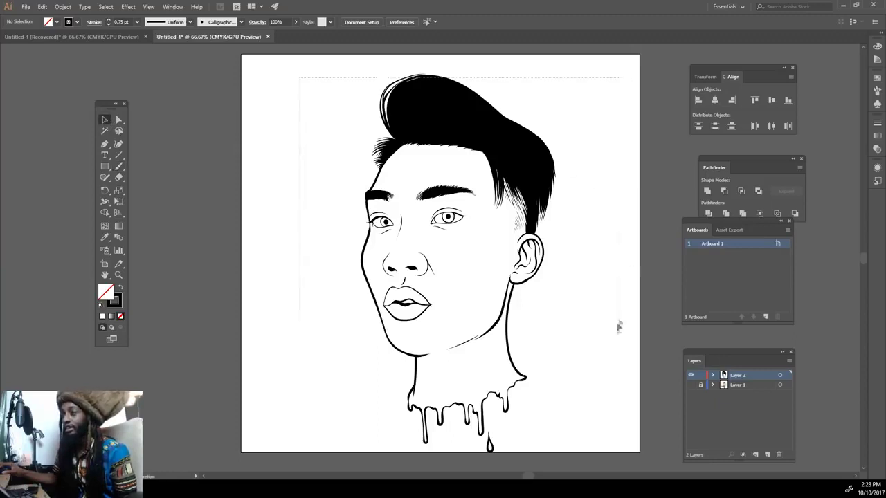
Step: Select all the line art and expand its appearance into filled shapes
left_click_drag(623, 469, 301, 102)
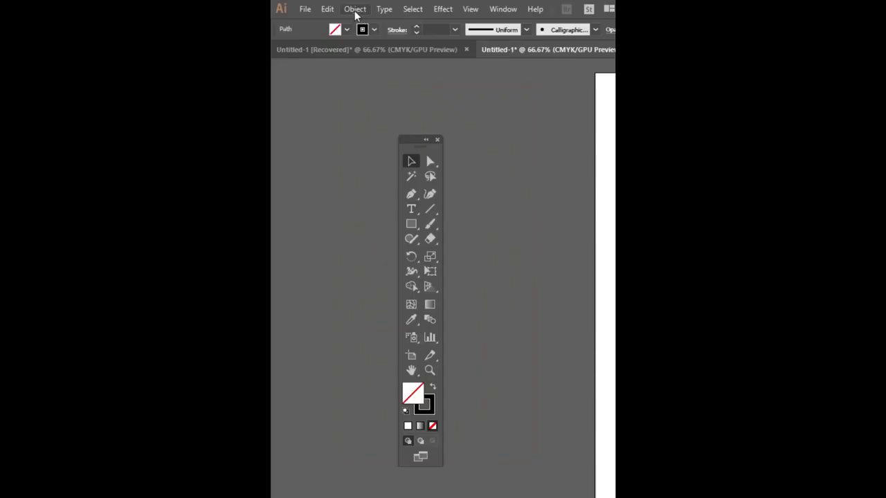
left_click(65, 9)
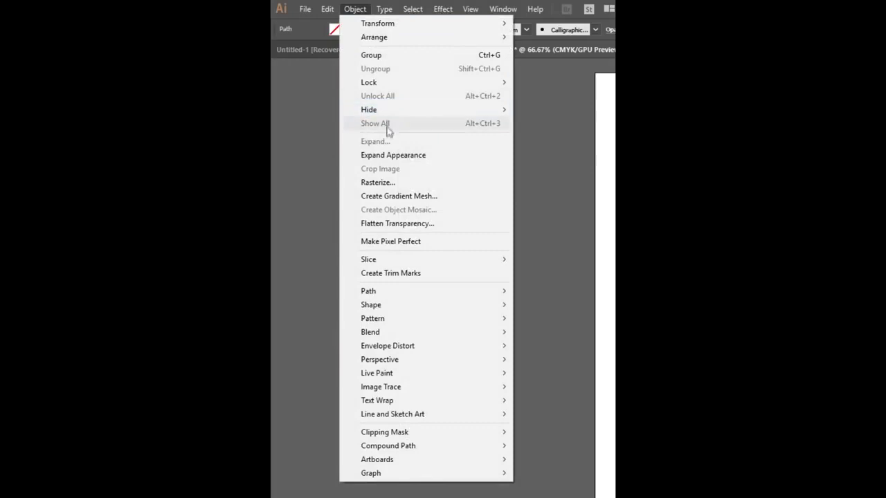
left_click(388, 156)
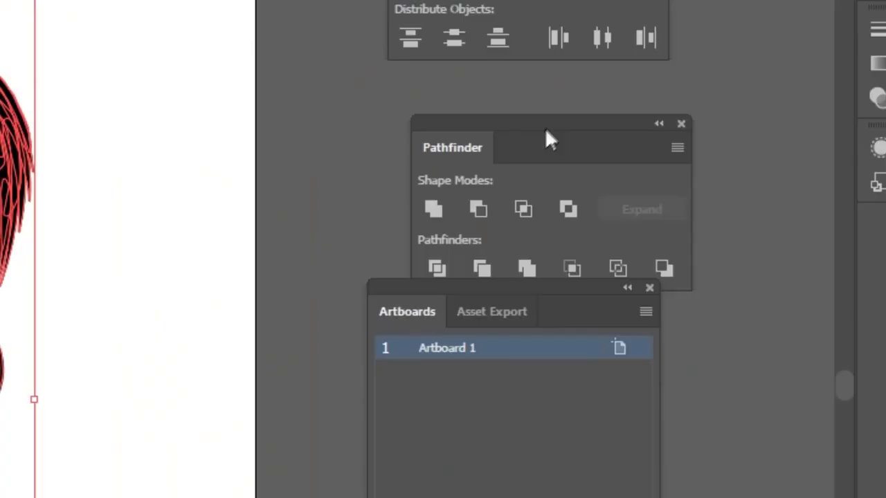
Step: Merge the shapes with Pathfinder, then nudge the whole drawing up and left
left_click_drag(750, 162, 729, 156)
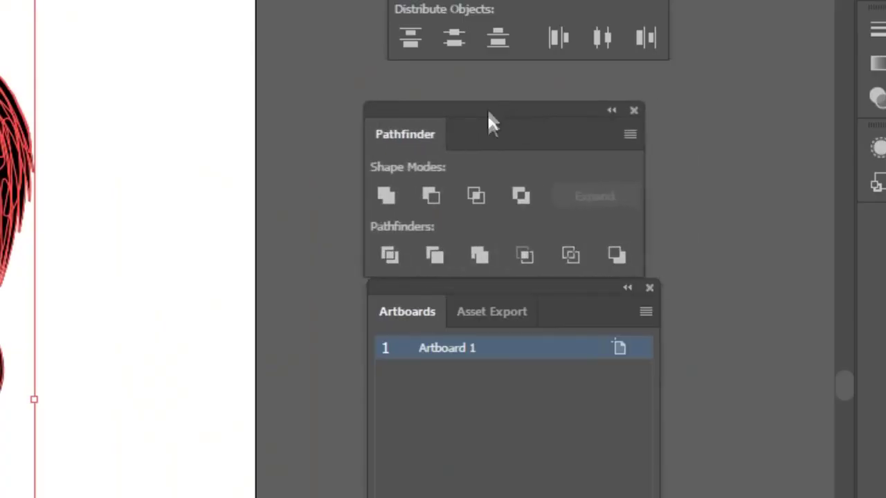
left_click(479, 253)
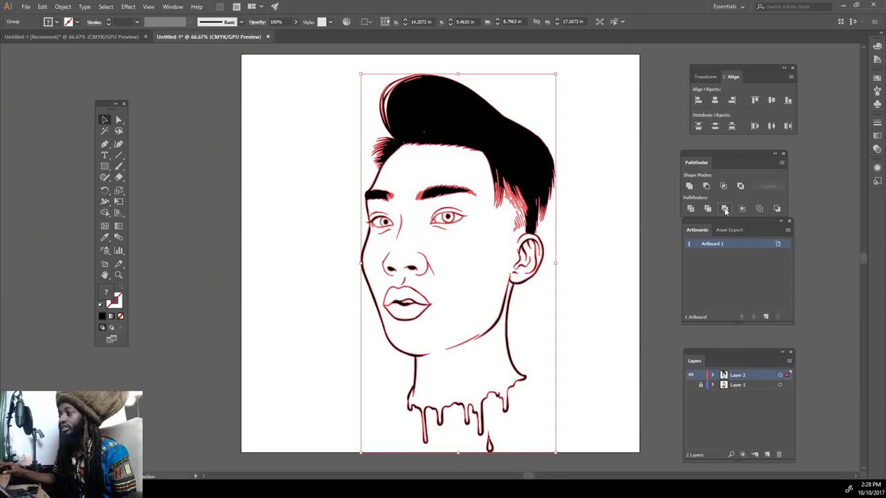
left_click(631, 173)
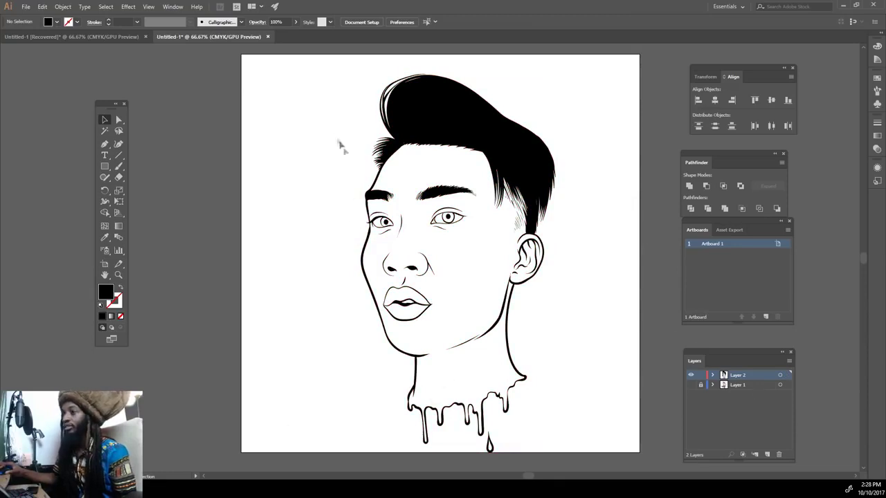
mouse_move(324, 66)
left_mouse_down()
mouse_move(641, 450)
mouse_move(640, 471)
left_mouse_up()
left_click_drag(516, 169, 512, 155)
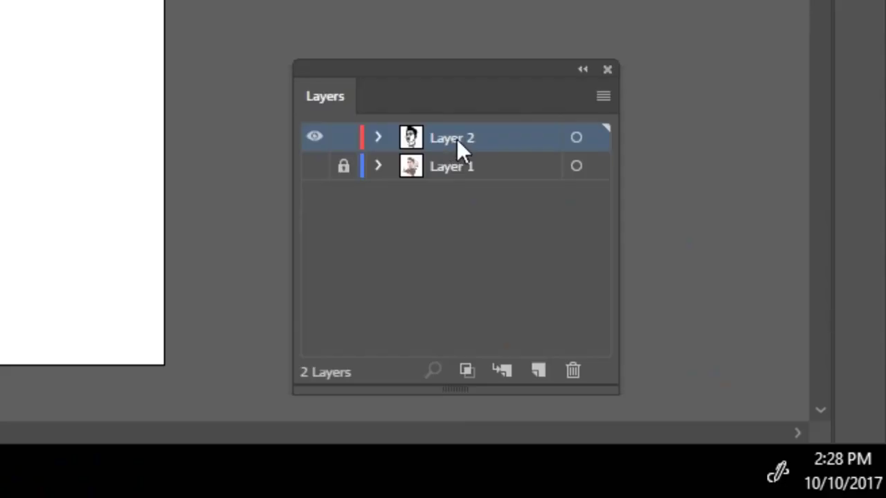
Step: Duplicate Layer 2, lock the Layer 2 copy, and make Layer 2 the working layer
left_click_drag(740, 378, 767, 455)
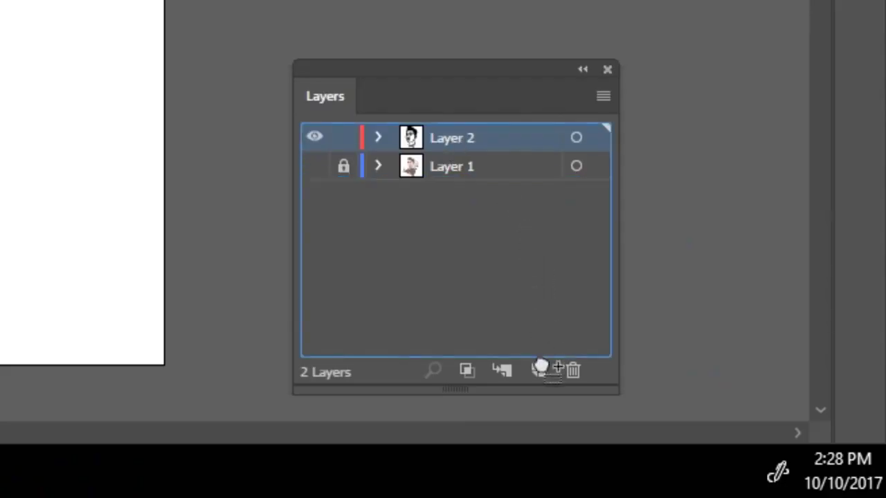
left_click_drag(540, 374, 542, 374)
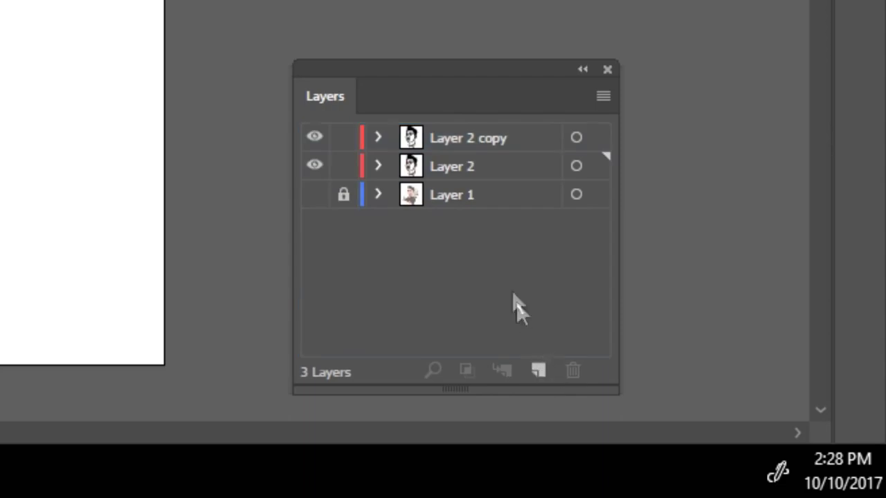
left_click(344, 138)
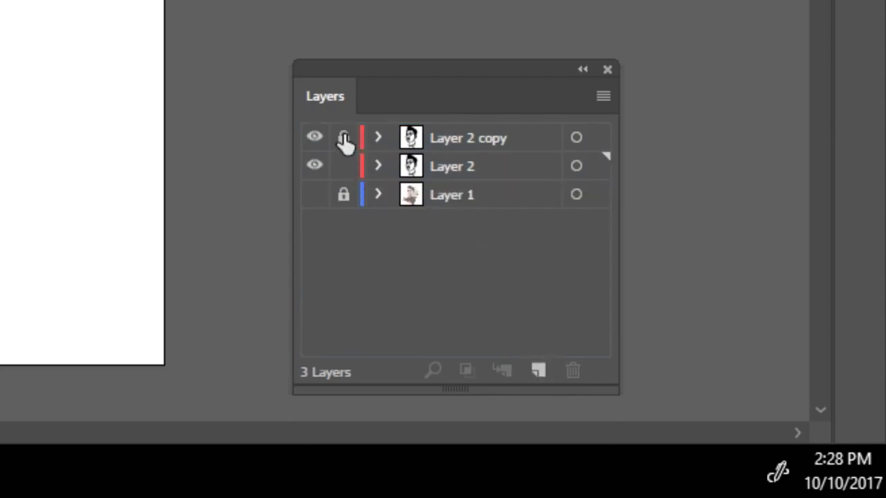
left_click(446, 166)
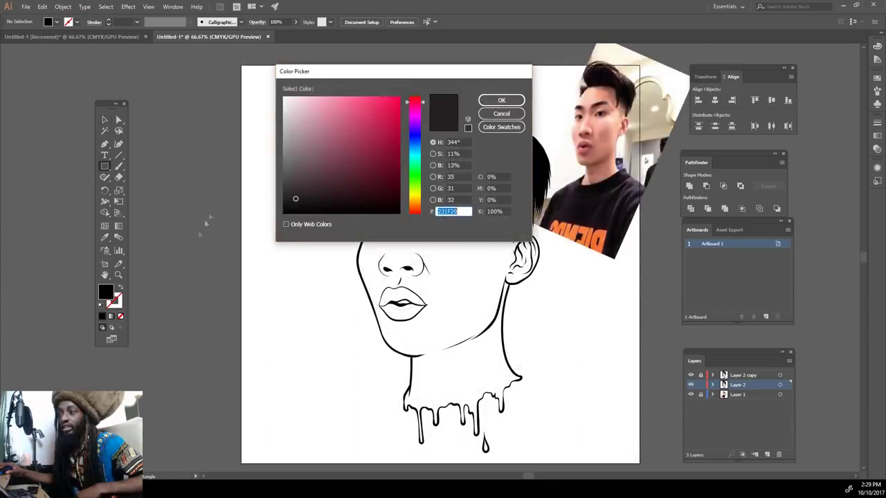
Step: Pick a pale peach fill colour, FFD6BB, in the Color Picker
left_click_drag(346, 105, 342, 293)
left_click_drag(311, 360, 265, 329)
left_click_drag(348, 414, 348, 427)
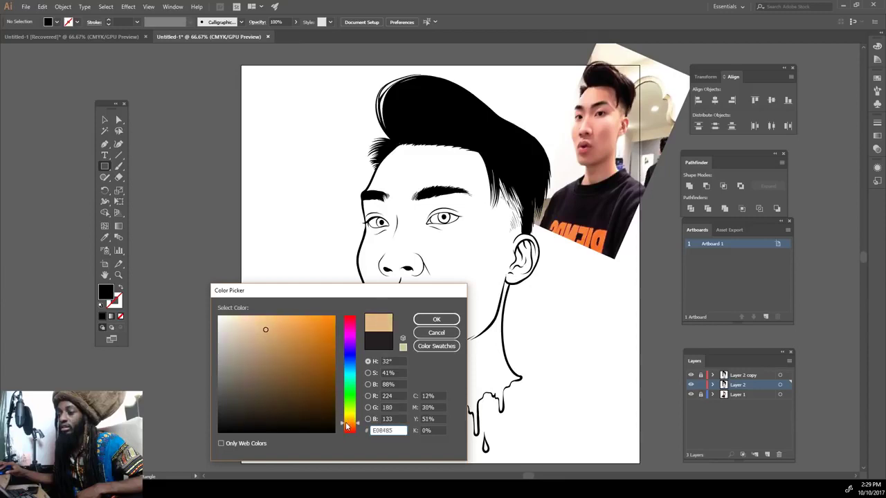
left_click_drag(265, 330, 264, 318)
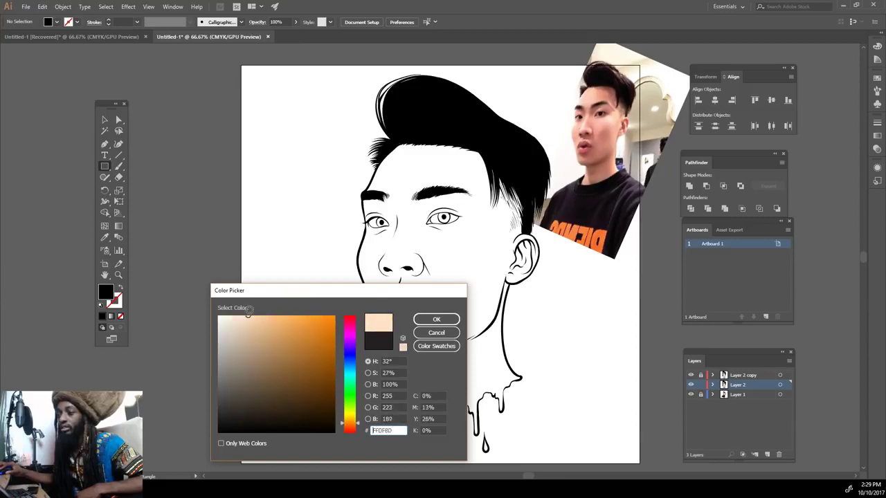
left_click_drag(352, 427, 350, 427)
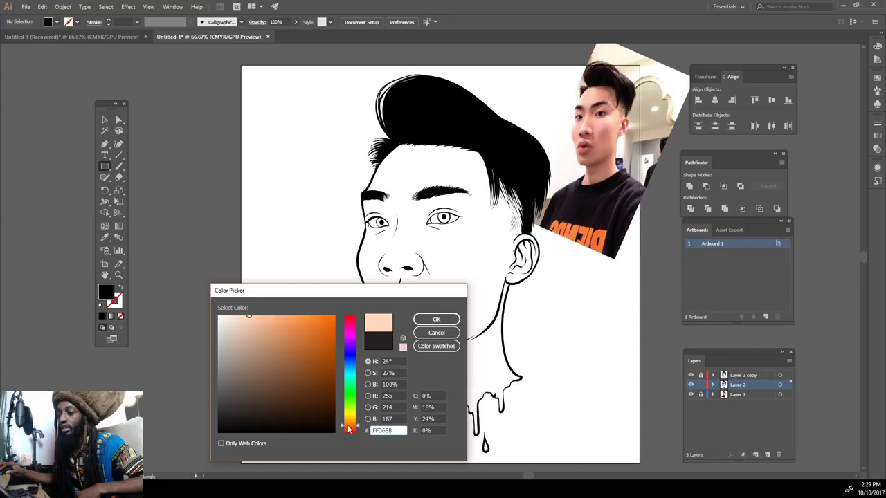
left_click(437, 319)
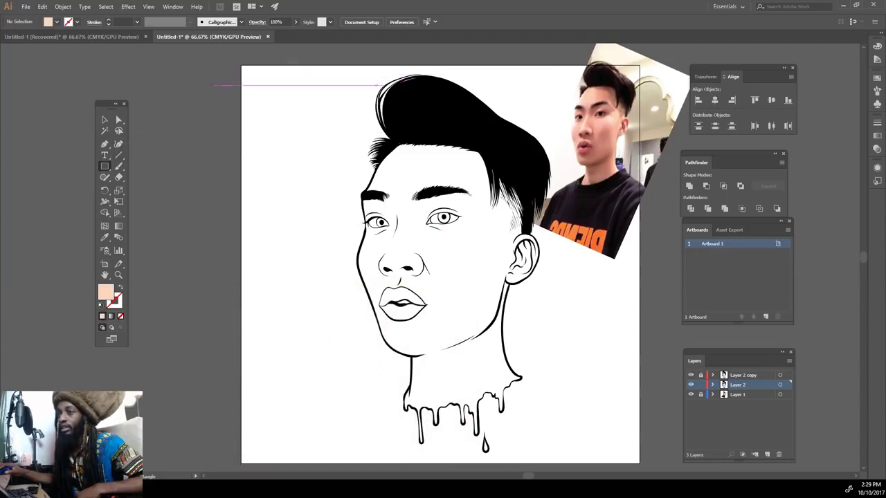
Step: Draw a rectangle over the artboard and send it to the back, behind the portrait
left_click_drag(289, 58, 562, 277)
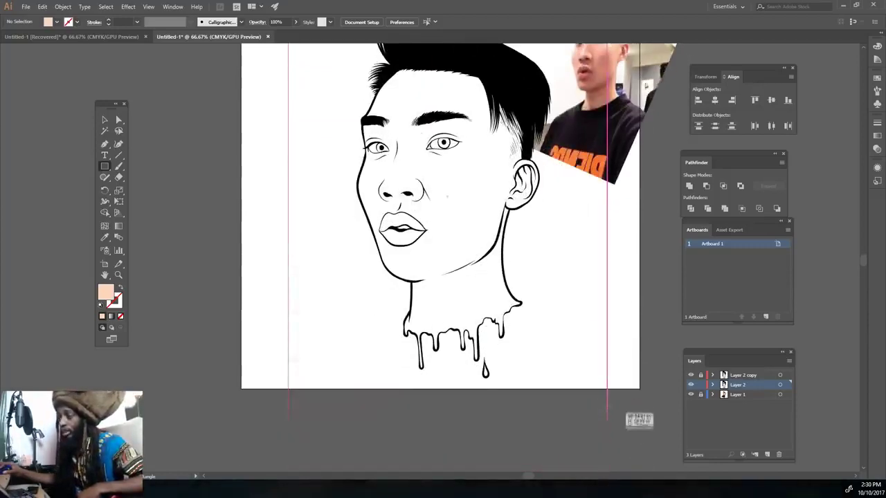
left_click_drag(567, 291, 611, 392)
right_click(323, 99)
mouse_move(370, 243)
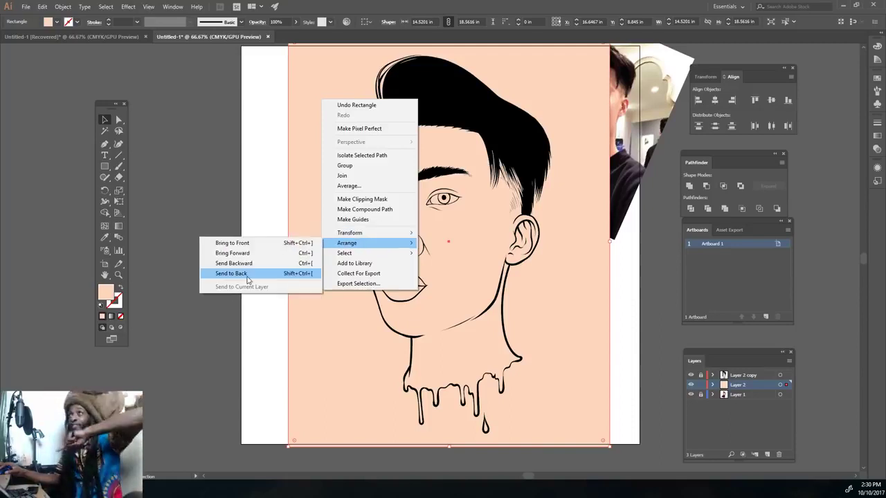
left_click(247, 274)
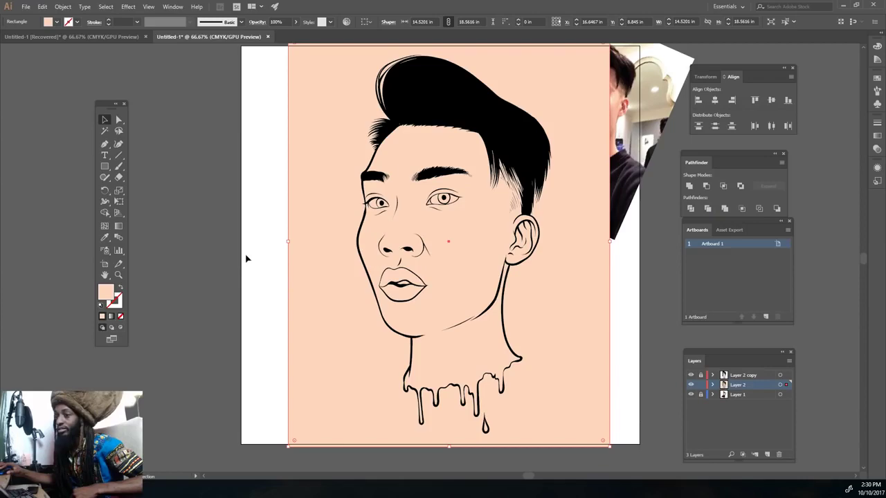
left_click(246, 258)
Step: Select all objects and combine them with Pathfinder Merge
scroll(245, 257, "up", 2)
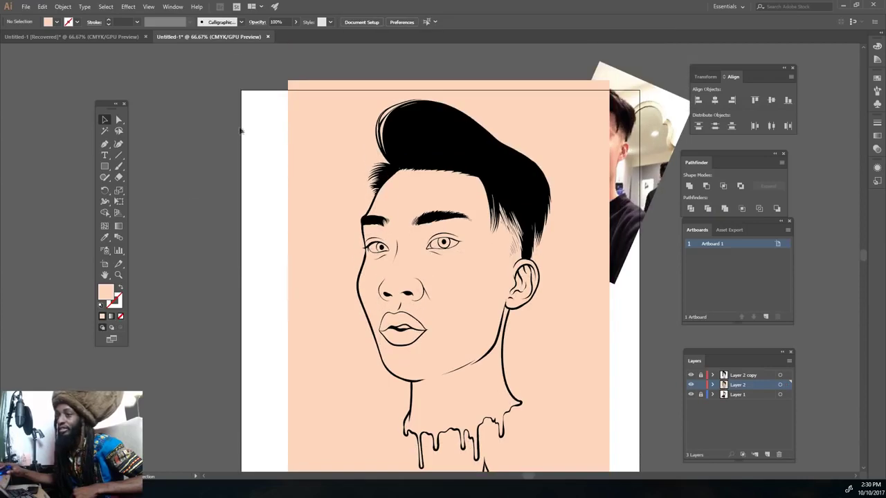
scroll(623, 462, "down", 2)
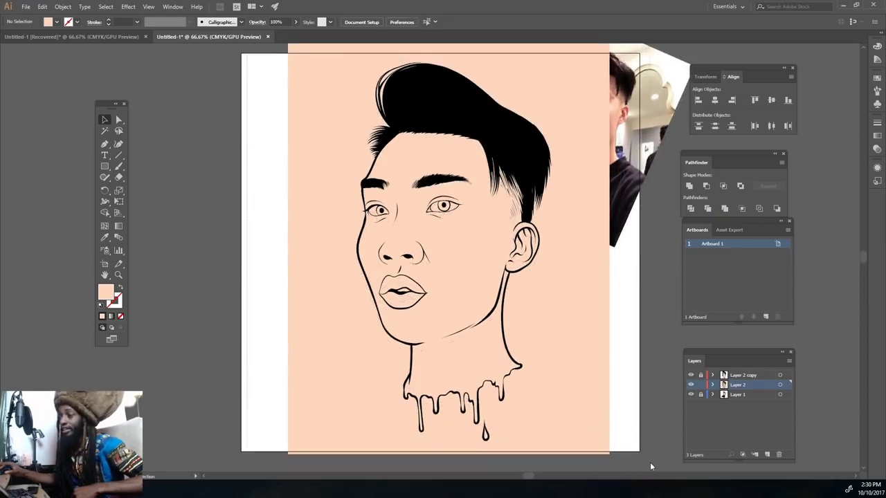
key("ctrl+a")
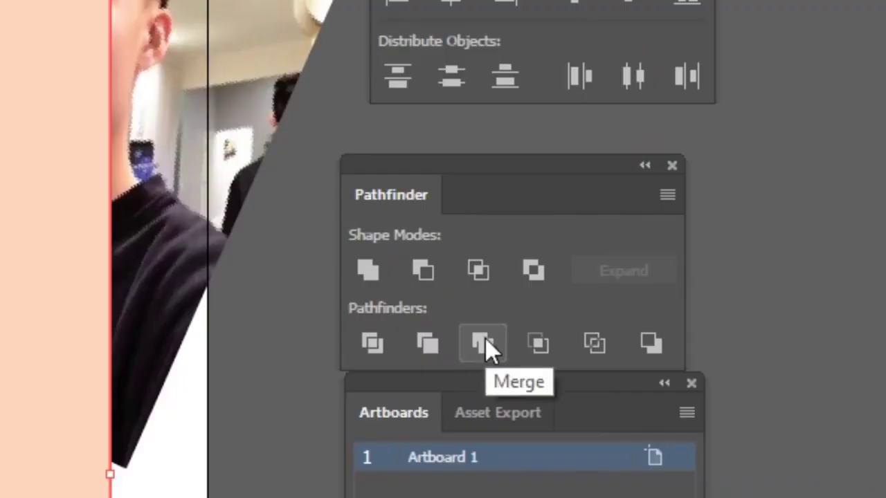
left_click(485, 338)
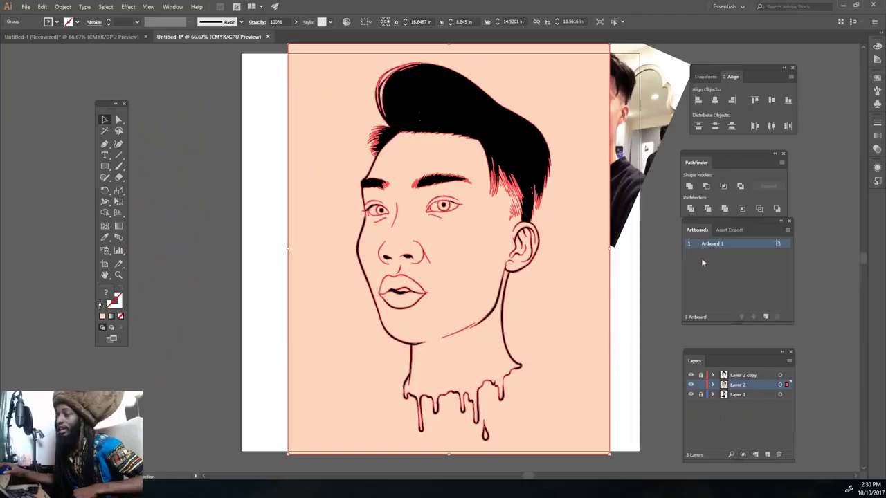
Step: Isolate the merged group and delete its peach background rectangle
right_click(554, 307)
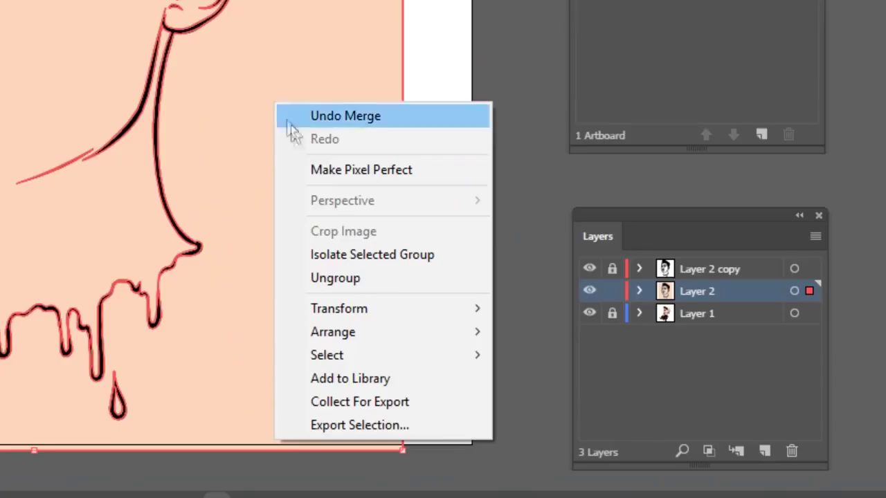
left_click(365, 256)
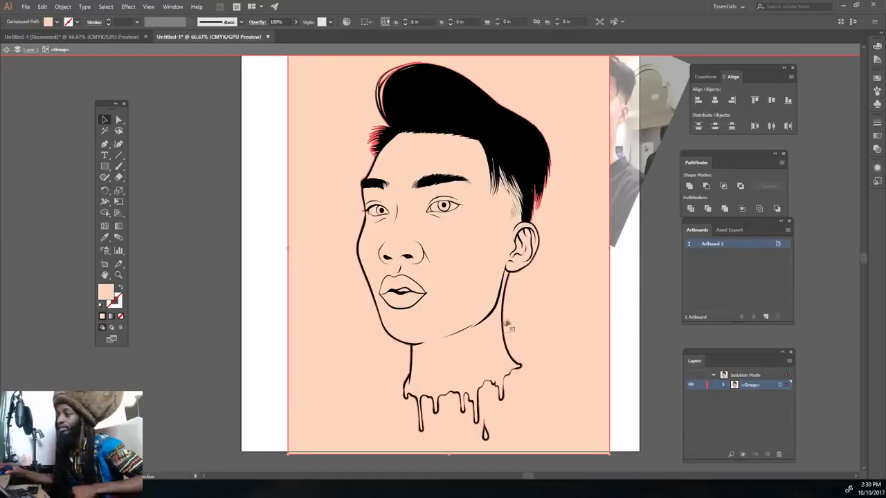
left_click(481, 348)
left_click(543, 343)
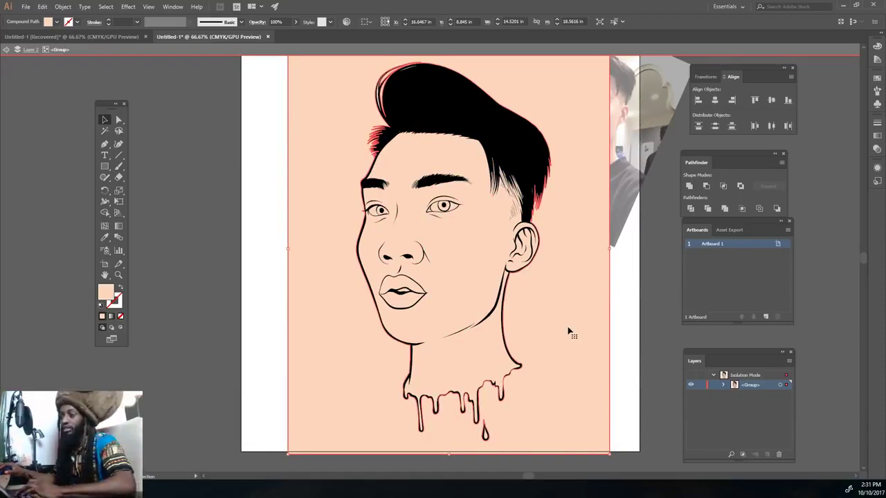
key("Delete")
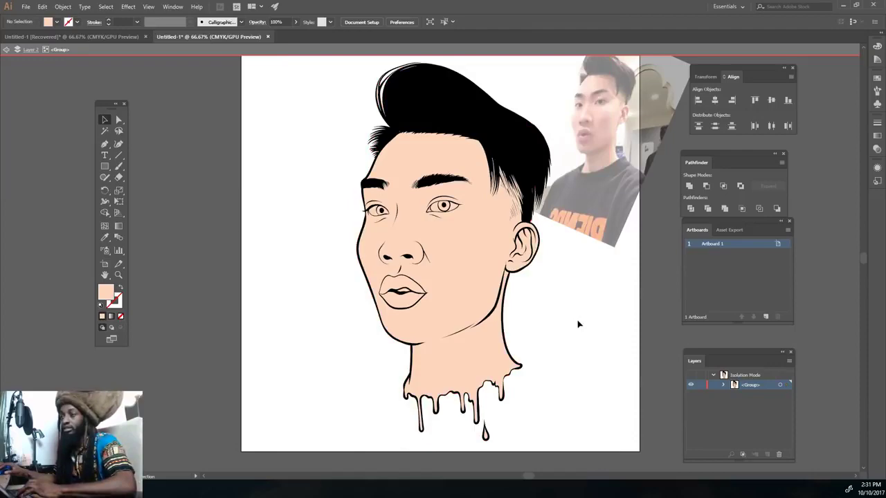
Step: Leave isolation mode and zoom in on the left edge of the hair
key("Escape")
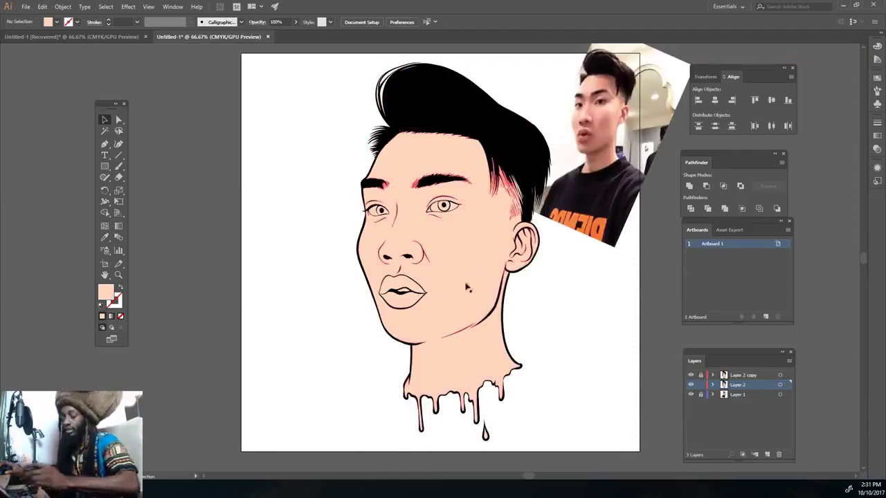
scroll(471, 304, "up", 2)
scroll(461, 300, "up", 4)
scroll(450, 311, "left", 3)
key("ctrl+equal")
key("ctrl+equal")
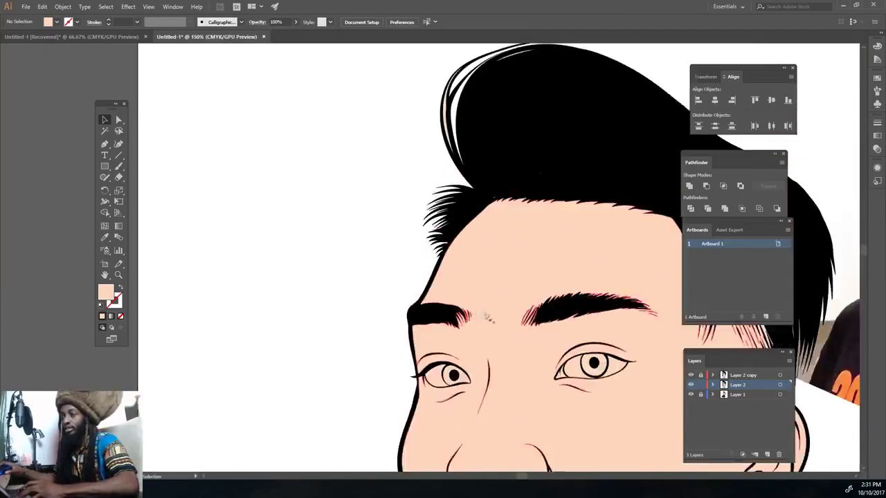
key("ctrl+equal")
scroll(387, 242, "up", 3)
scroll(332, 207, "up", 2)
scroll(332, 206, "left", 3)
key("ctrl+equal")
key("ctrl+equal")
key("ctrl+equal")
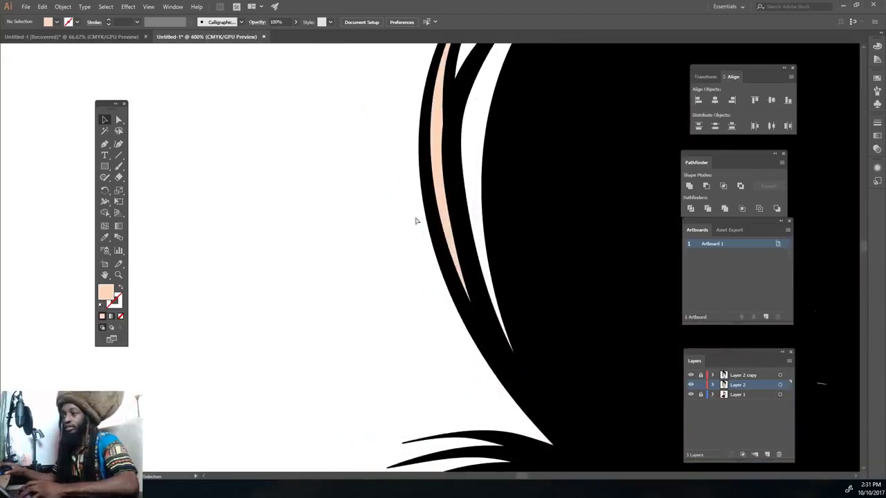
Step: Isolate the artwork group, select the pale hair strand, then select the right eye white
right_click(439, 173)
key("Escape")
key("ctrl+minus")
key("ctrl+minus")
right_click(429, 170)
left_click(457, 237)
left_click(435, 173)
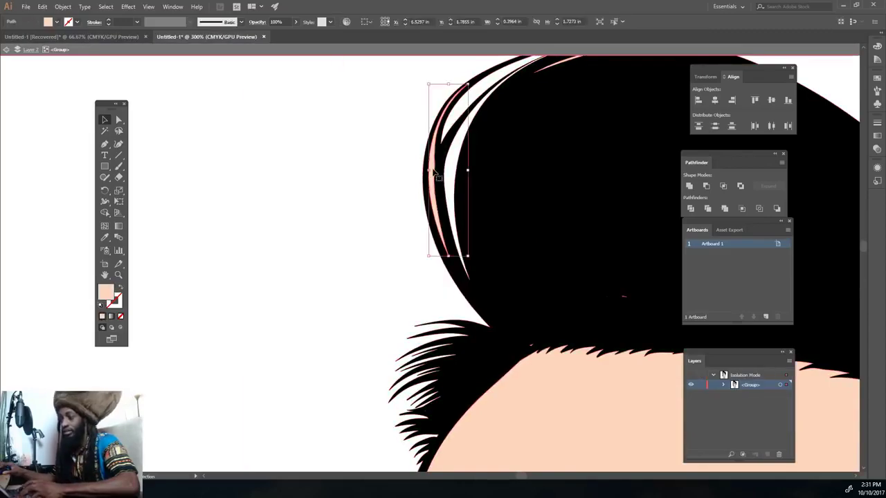
key("ctrl+minus")
key("ctrl+minus")
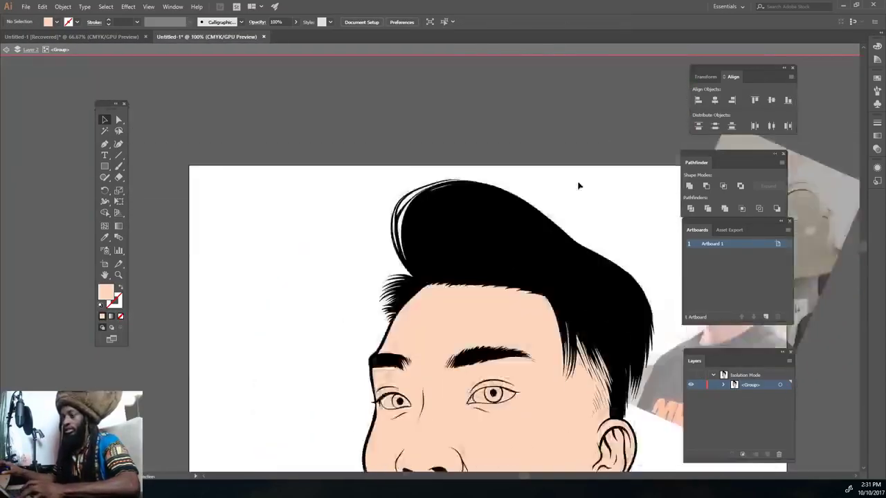
scroll(569, 184, "up", 3)
left_click(562, 142)
Step: Fill both eye whites white and both irises dark grey
double_click(105, 292)
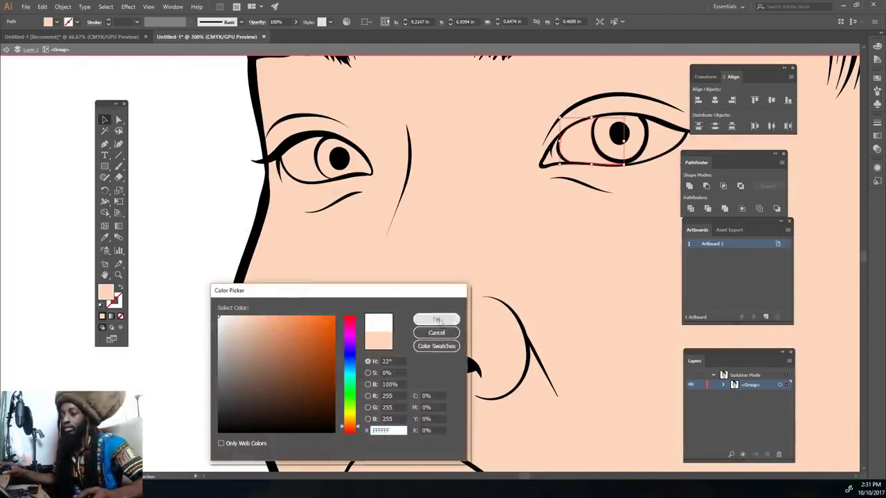
key("Return")
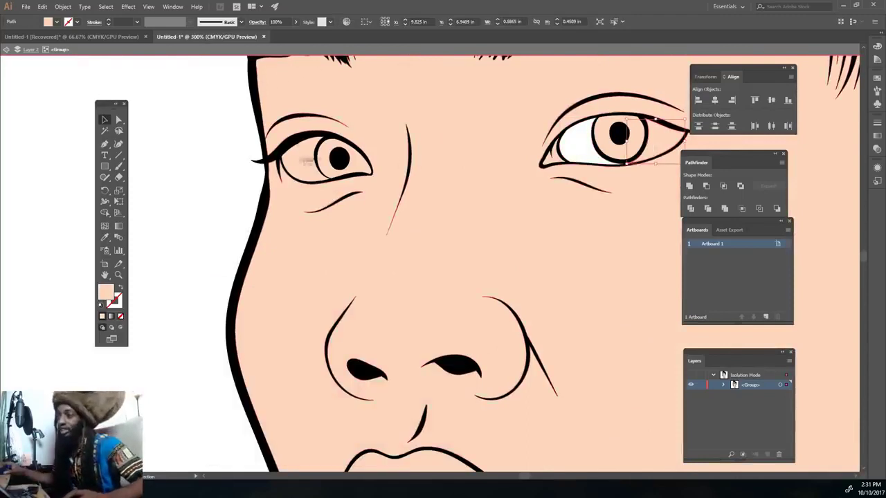
left_click(291, 167, "shift")
double_click(106, 292)
key("Return")
left_click(620, 135)
left_click(339, 157, "shift")
double_click(105, 292)
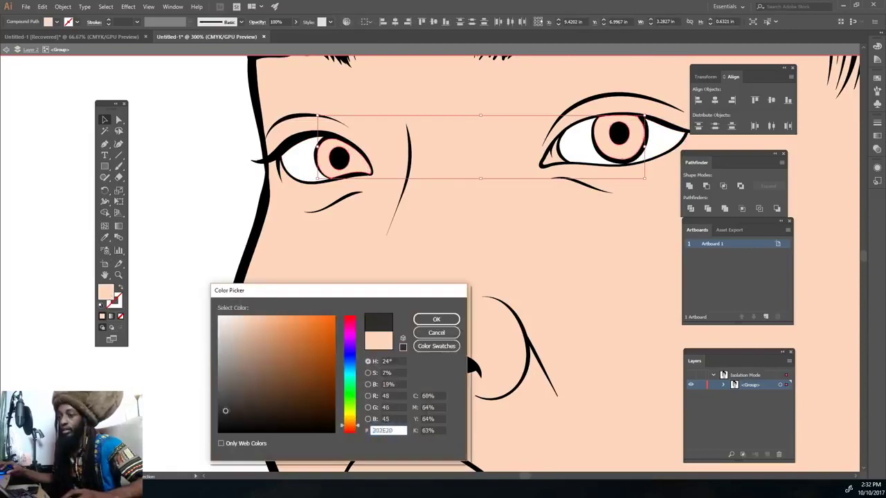
key("Return")
Step: Give the small inner eye corner a pinkish fill
scroll(169, 180, "down", 3)
scroll(346, 281, "down", 3)
scroll(455, 270, "up", 6)
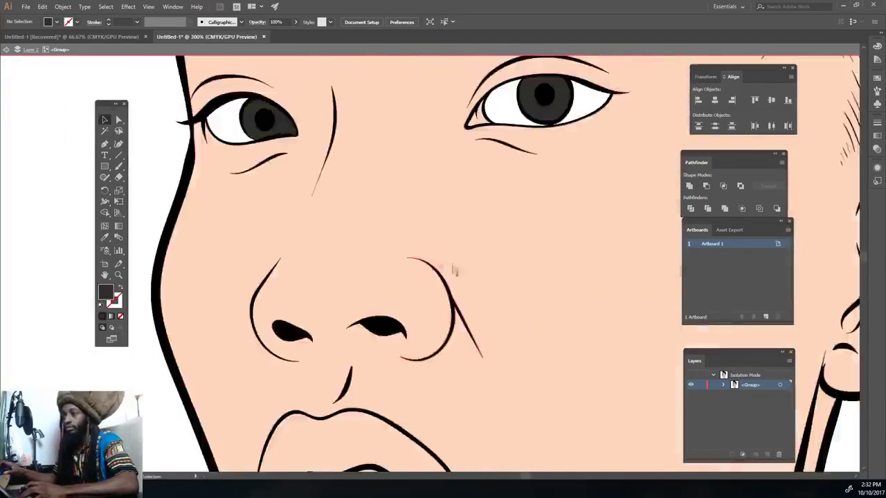
scroll(436, 90, "up", 5)
left_click(553, 159)
double_click(106, 292)
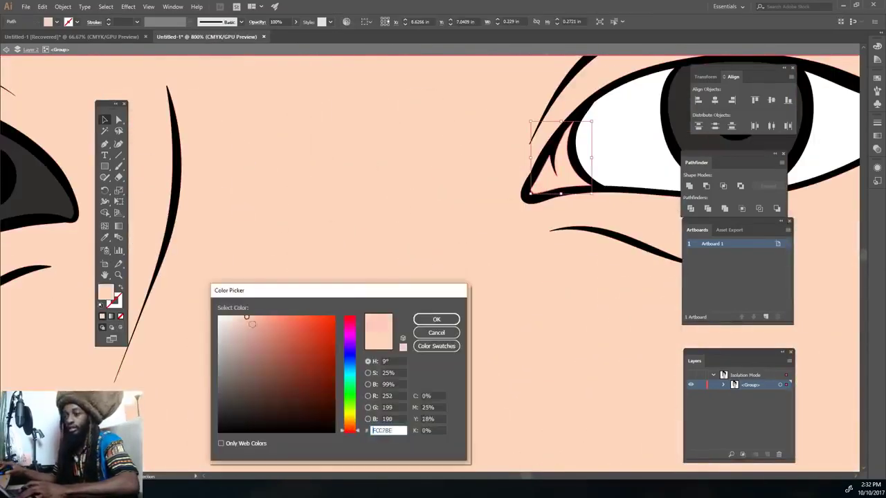
key("Return")
Step: Fill the upper lip pink and the lower lip a pale pink-red
scroll(451, 316, "down", 5)
scroll(415, 298, "up", 5)
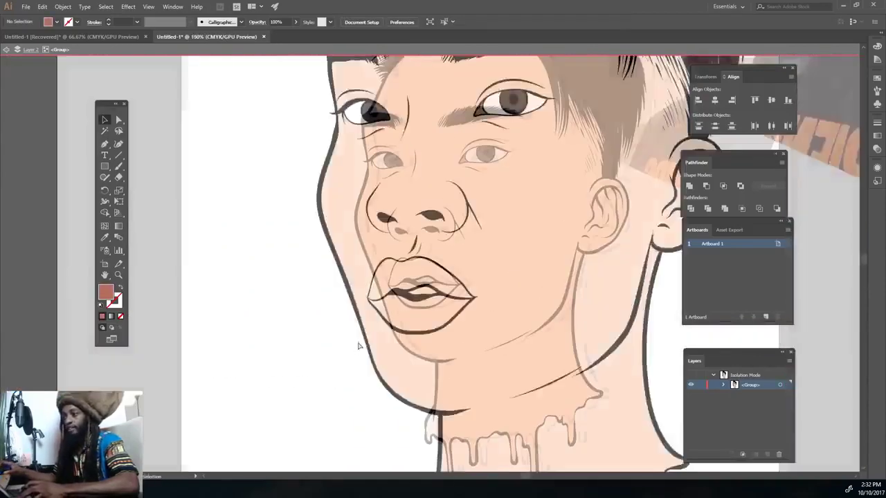
left_click(374, 351)
double_click(105, 292)
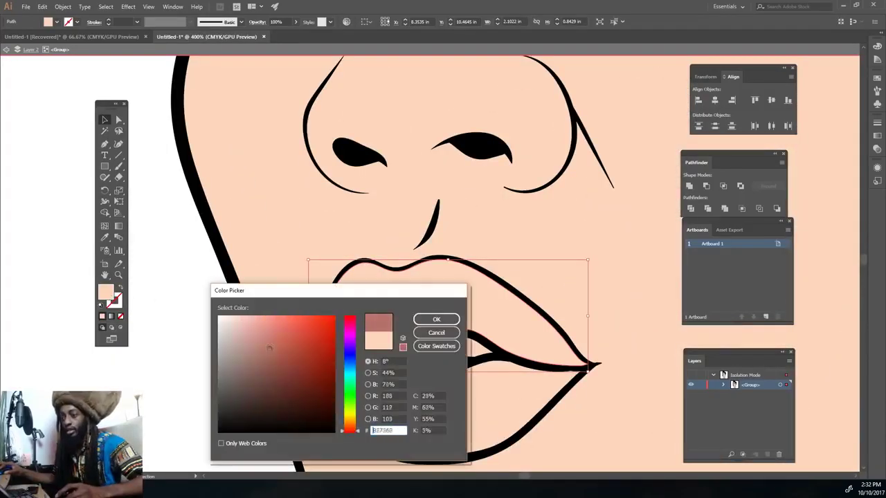
left_click(427, 320)
left_click(526, 402)
double_click(105, 292)
left_click(350, 430)
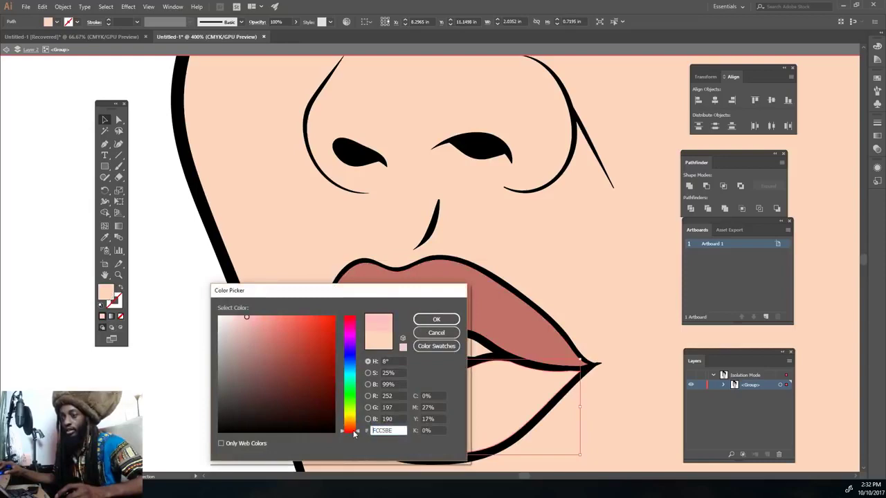
key("Return")
Step: Recolour the upper lip a deeper red, CC7269
scroll(169, 370, "down", 5)
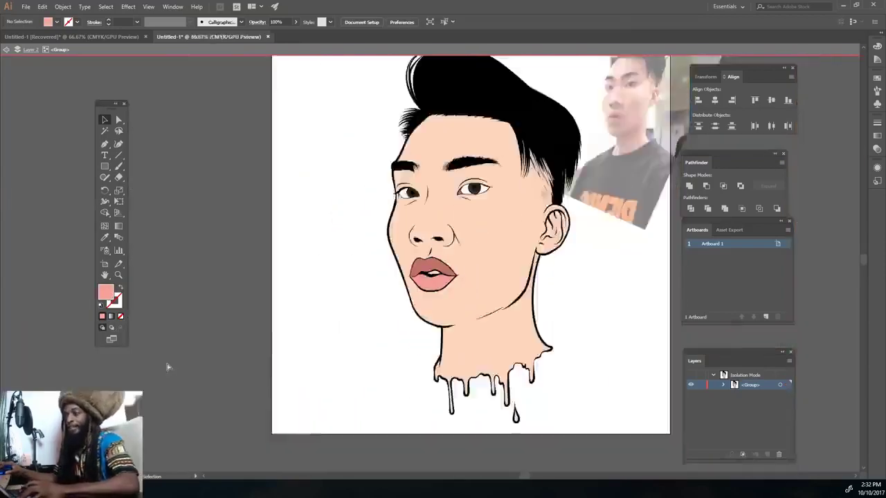
scroll(168, 370, "up", 4)
left_click(443, 284)
double_click(107, 294)
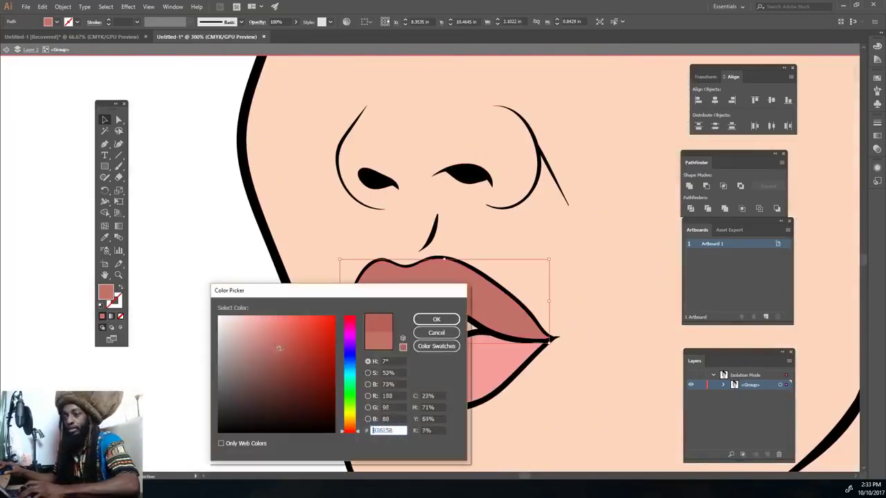
left_click(356, 432)
left_click(278, 333)
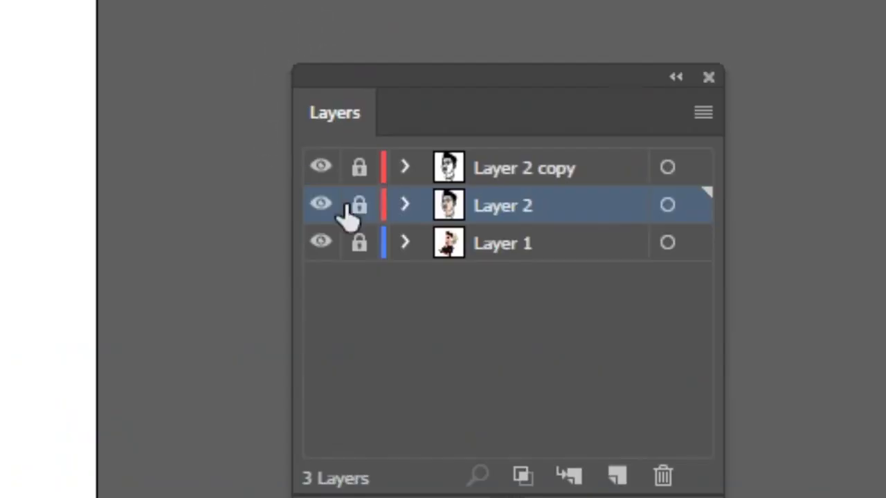
Step: Add a new empty layer and zoom in on the right eye
left_click(618, 475)
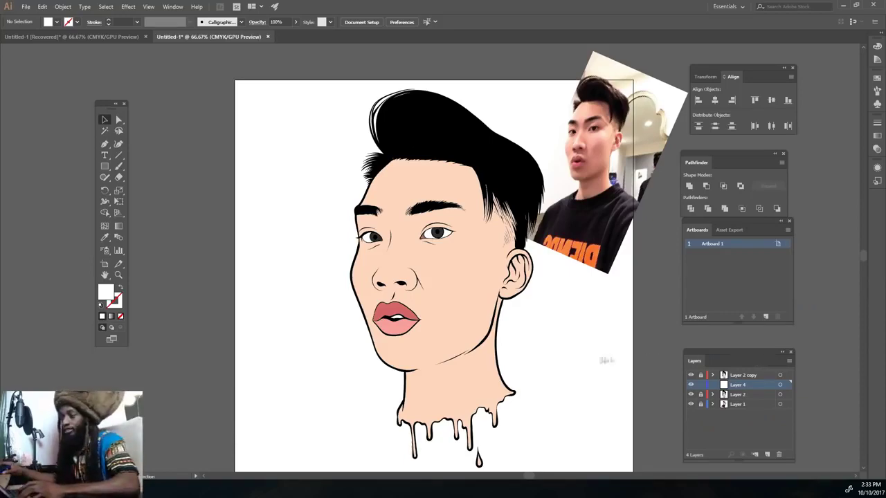
key("ctrl+plus")
key("ctrl+plus")
key("ctrl+plus")
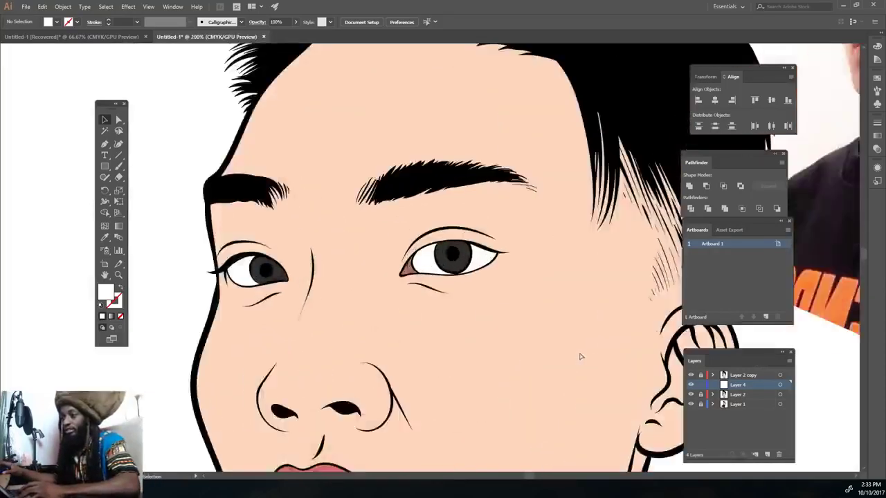
key("ctrl+plus")
key("ctrl+plus")
key("ctrl+plus")
key("ctrl+plus")
key("ctrl+plus")
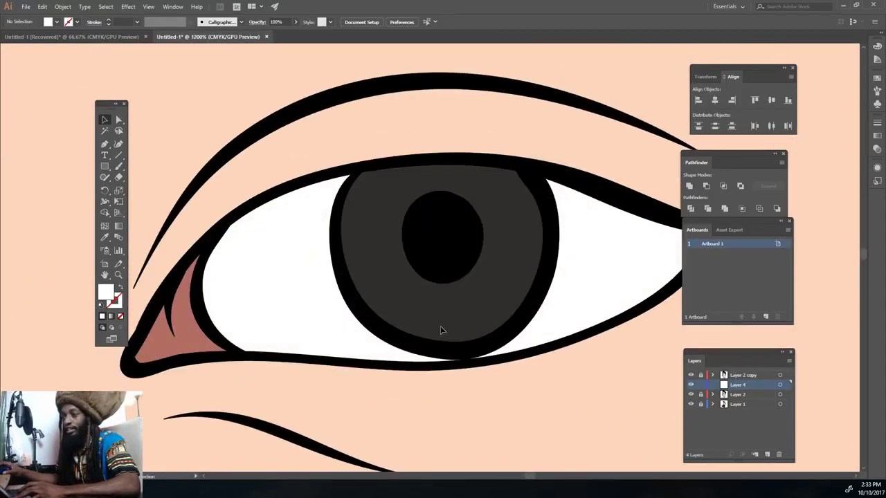
key("ctrl+minus")
key("ctrl+plus")
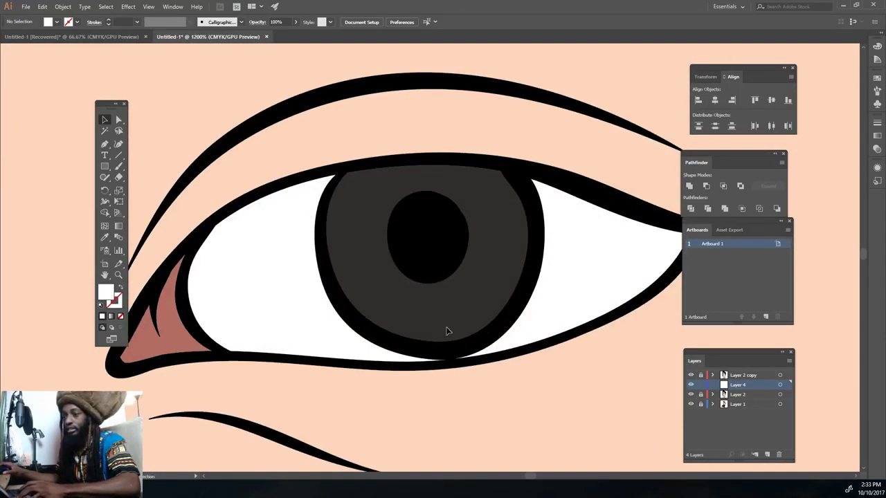
Step: Set the fill colour to a bluish grey
double_click(109, 294)
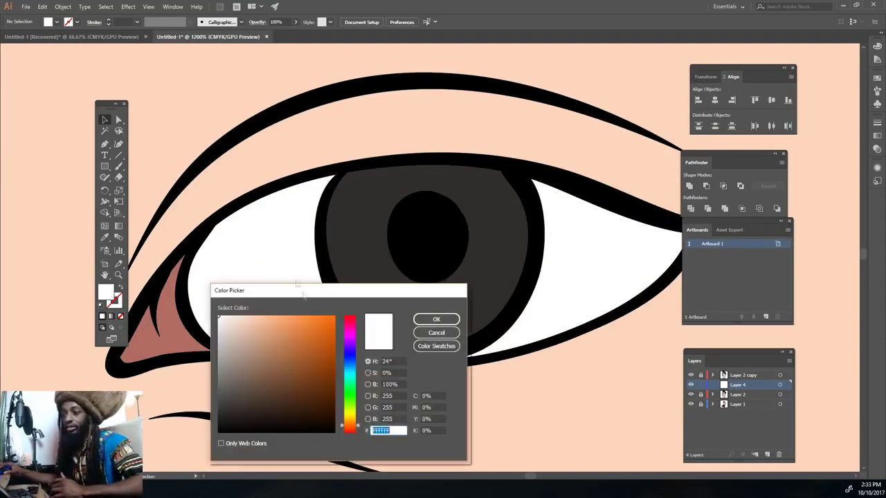
left_click(233, 365)
left_click(349, 365)
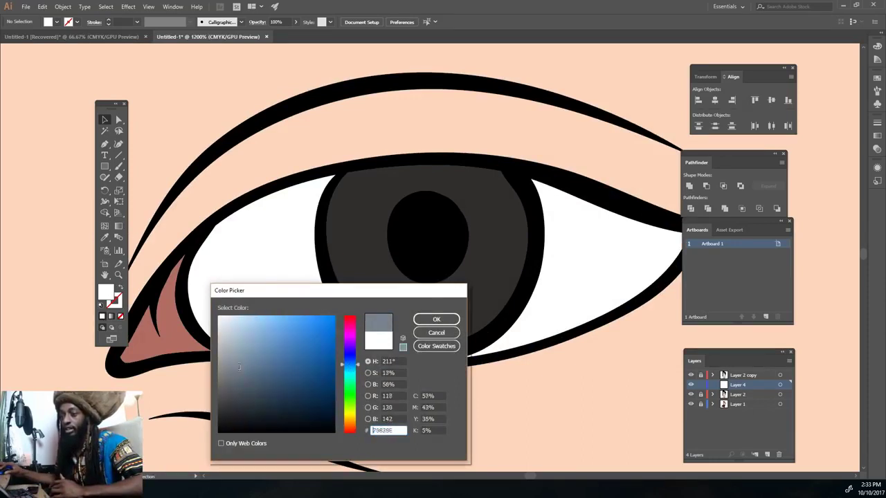
left_click(436, 319)
Step: Brush grey shadow strokes across the upper eye white under the eyelid
key("b")
left_click_drag(183, 296, 333, 177)
left_click_drag(284, 194, 207, 239)
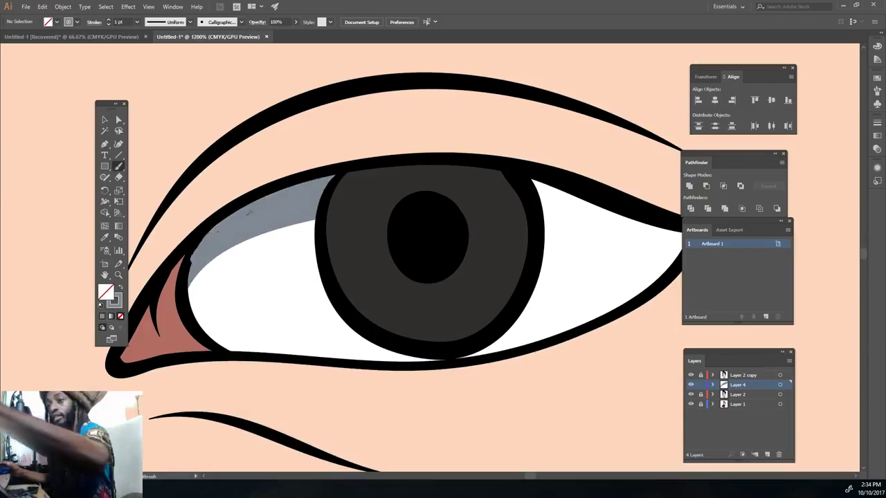
scroll(221, 222, "down", 3)
scroll(570, 247, "up", 3)
mouse_move(439, 221)
left_mouse_down()
mouse_move(589, 238)
mouse_move(433, 199)
left_mouse_up()
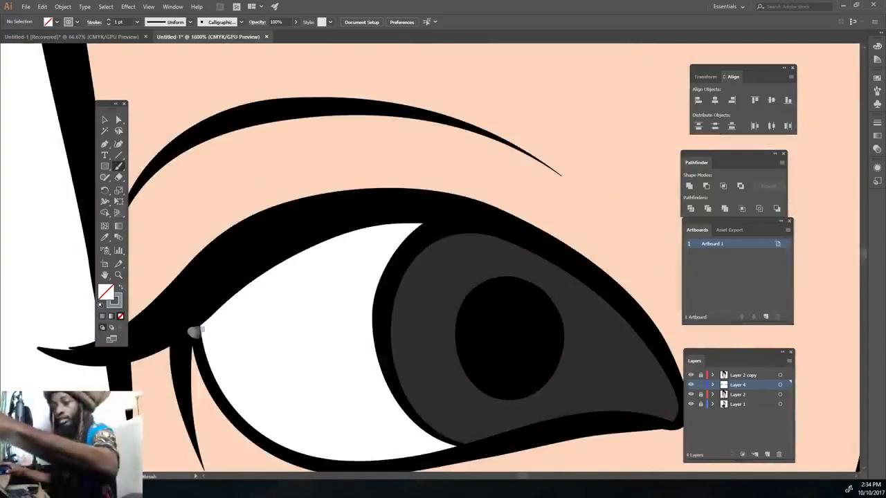
mouse_move(192, 330)
left_mouse_down()
mouse_move(421, 211)
mouse_move(228, 306)
left_mouse_up()
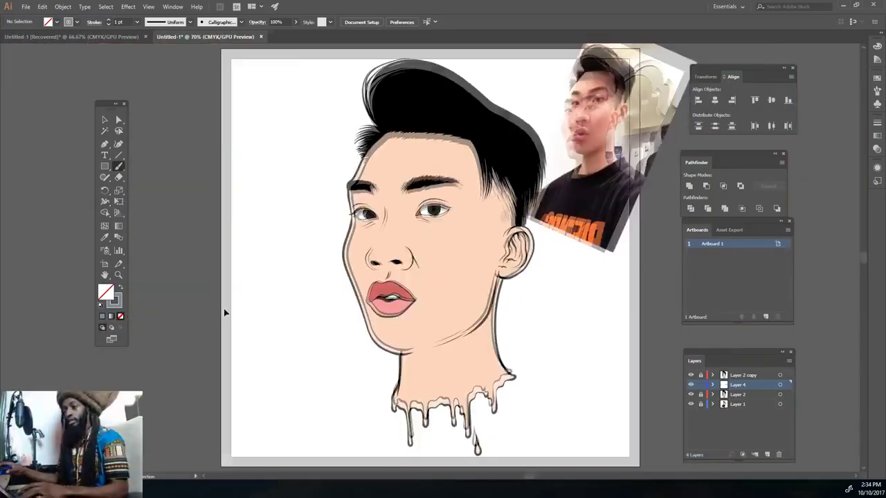
scroll(235, 318, "up", 2)
scroll(243, 323, "up", 2)
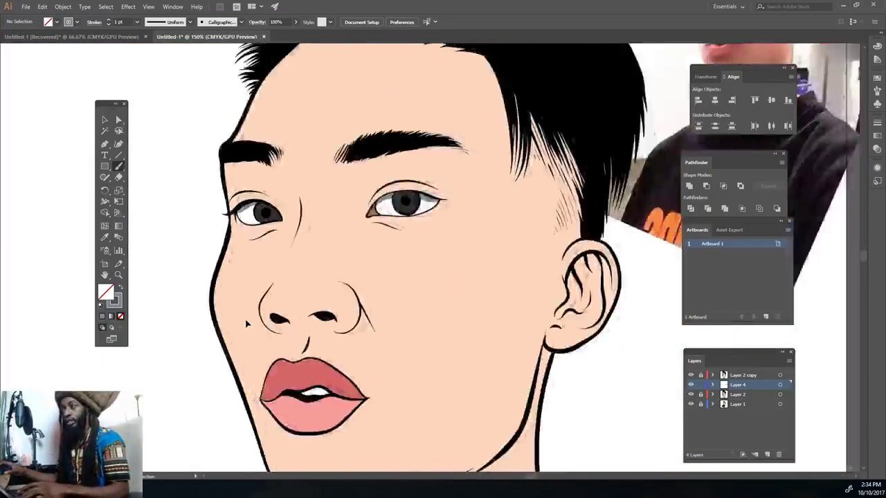
scroll(274, 314, "up", 1)
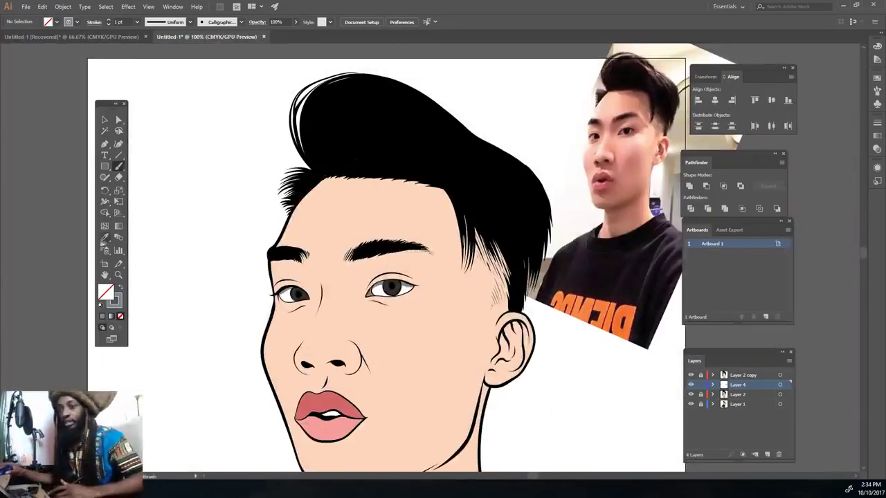
Step: Sample the face's skin colour with the Eyedropper
left_click(105, 237)
left_click(374, 208)
double_click(105, 292)
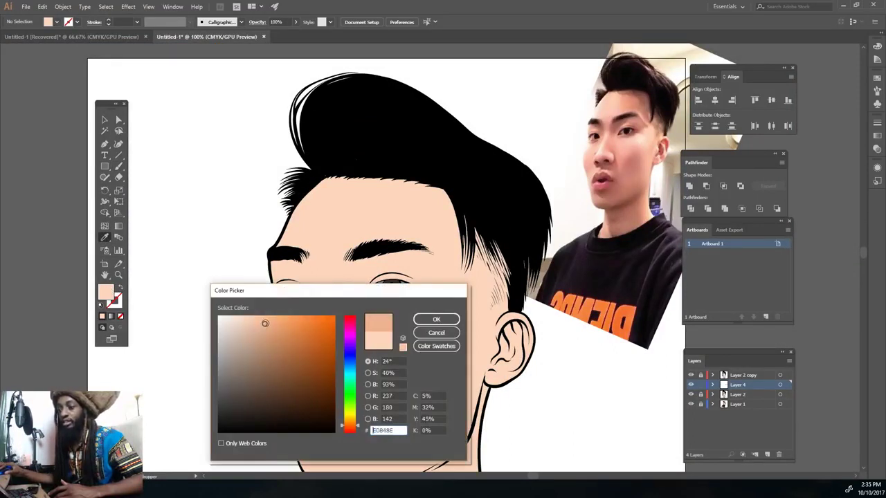
Step: Set the fill to darker tan D19C85 and shade around the nostrils
left_click_drag(356, 426, 356, 429)
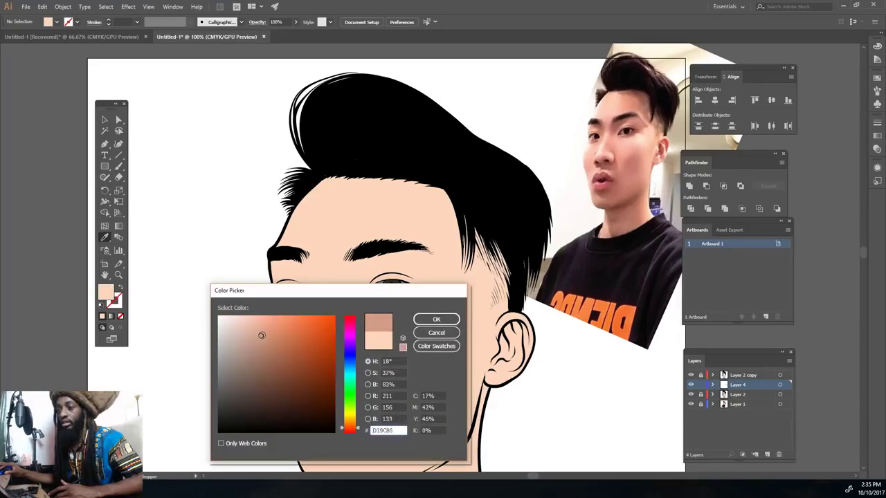
left_click(442, 318)
scroll(443, 329, "up", 5)
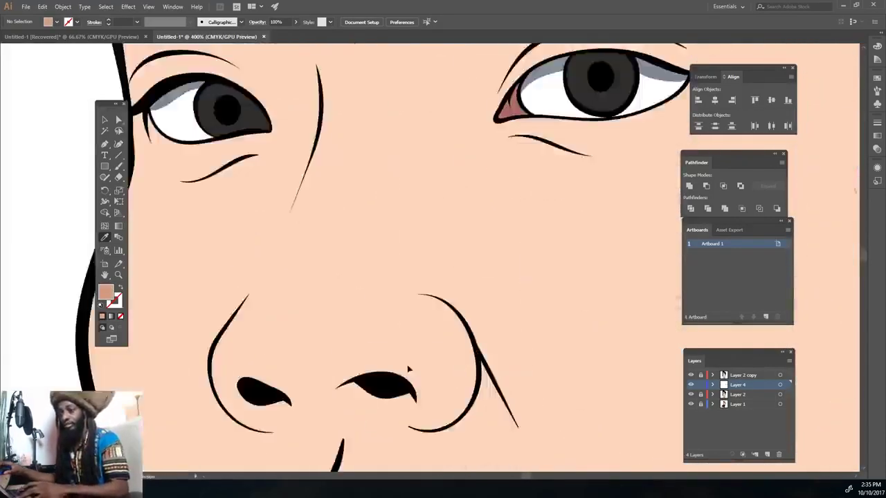
mouse_move(608, 385)
left_mouse_down()
mouse_move(415, 328)
mouse_move(232, 341)
mouse_move(214, 367)
left_mouse_up()
mouse_move(228, 413)
left_mouse_down()
mouse_move(320, 436)
mouse_move(607, 391)
mouse_move(423, 349)
mouse_move(537, 406)
mouse_move(344, 391)
mouse_move(298, 422)
mouse_move(238, 384)
left_mouse_up()
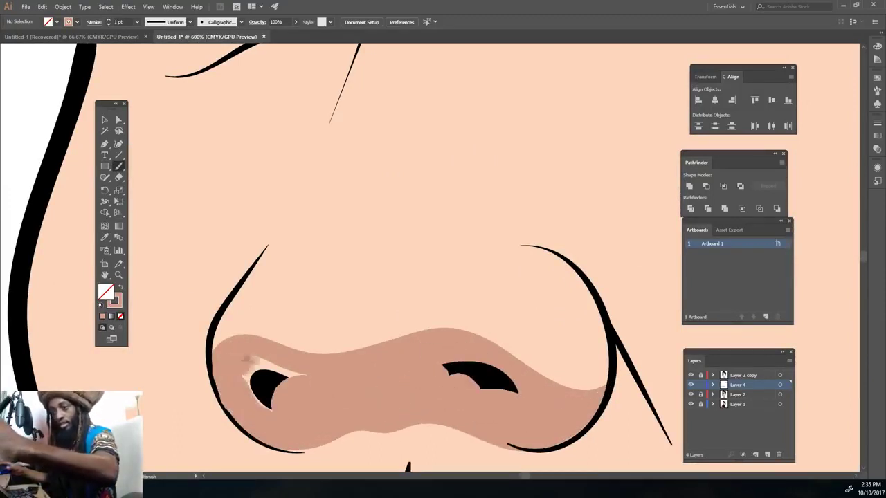
left_click_drag(247, 352, 277, 407)
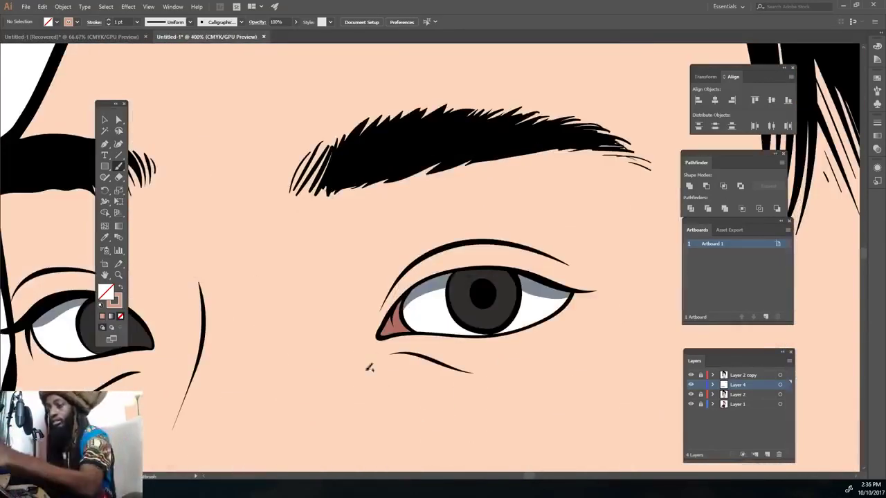
Step: Paint a tan shadow beside the nose bridge under the eyebrow
left_click_drag(393, 284, 470, 163)
left_click_drag(298, 156, 367, 374)
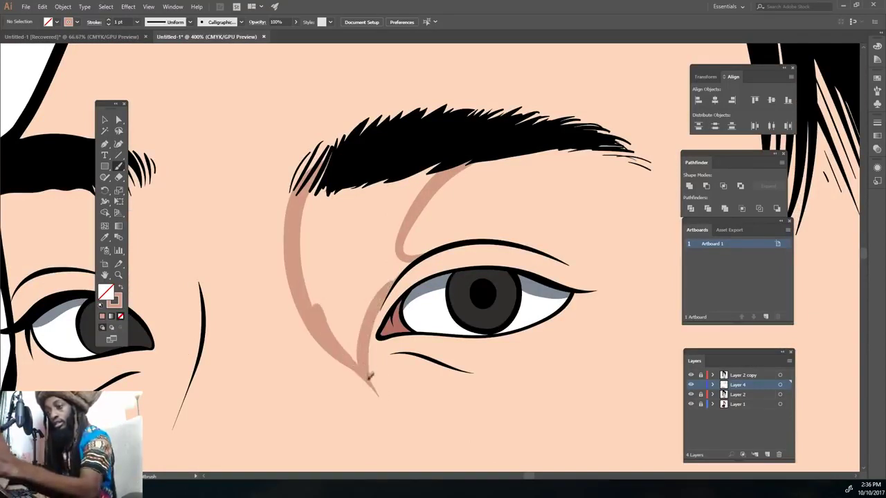
left_click_drag(370, 376, 331, 299)
mouse_move(414, 261)
left_mouse_down()
mouse_move(419, 166)
mouse_move(328, 180)
mouse_move(315, 291)
mouse_move(378, 261)
left_mouse_up()
key("ctrl+0")
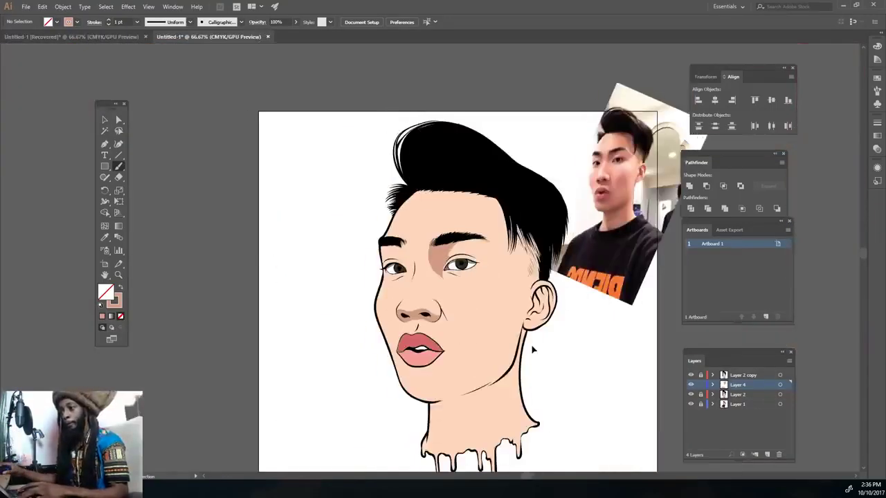
scroll(530, 351, "up", 5)
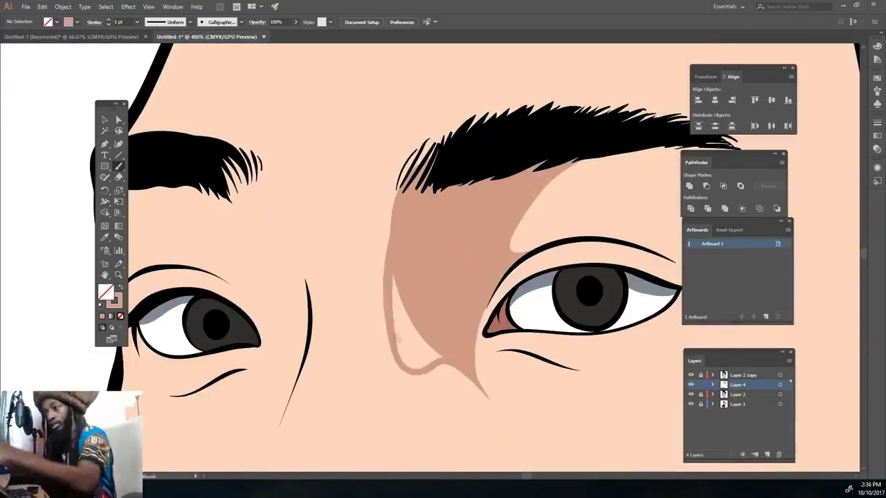
left_click_drag(406, 306, 409, 339)
Step: Shade down the left side of the nose bridge
key("ctrl+0")
scroll(588, 367, "up", 5)
key("ctrl+0")
scroll(405, 260, "up", 5)
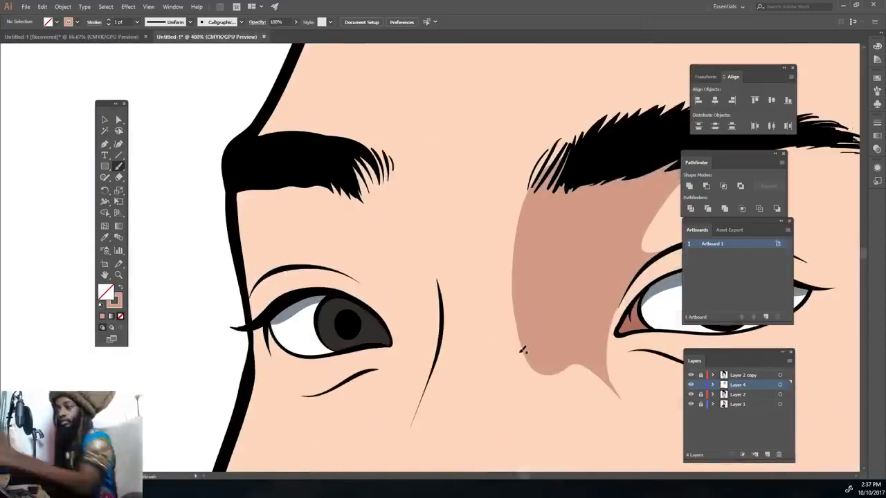
key("ctrl+0")
scroll(463, 343, "up", 5)
left_click_drag(301, 111, 459, 344)
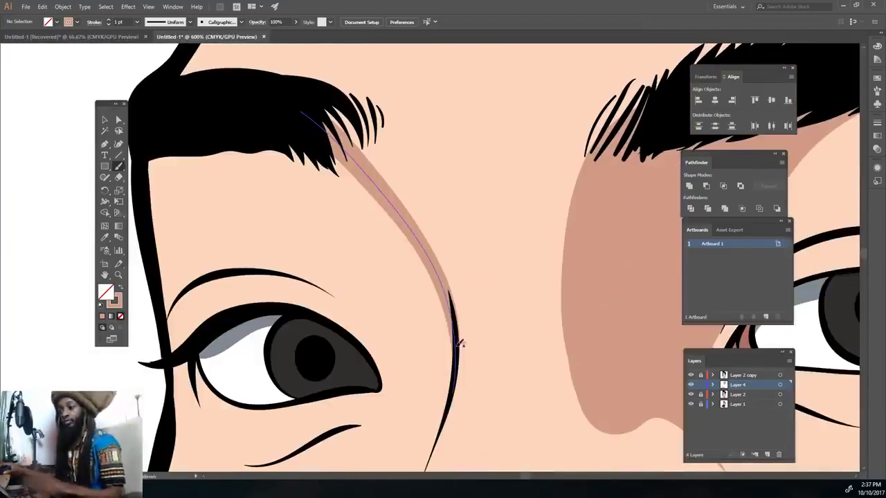
Step: Paint tan shadows along the jaw and down the neck below the ear
key("ctrl+0")
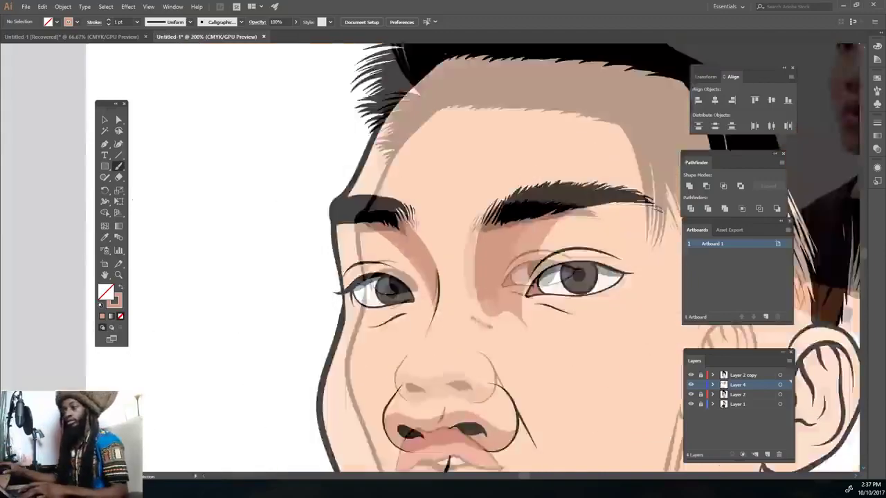
scroll(569, 335, "up", 2)
scroll(569, 335, "up", 1)
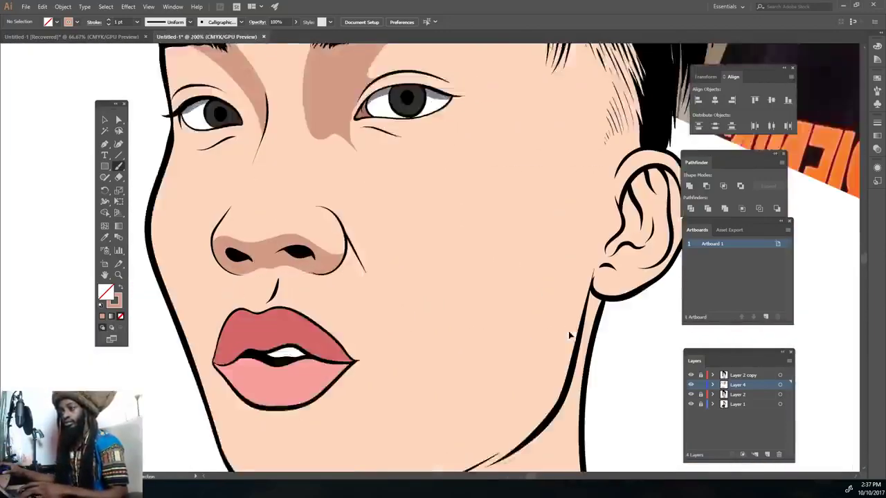
mouse_move(554, 318)
left_mouse_down()
mouse_move(305, 428)
mouse_move(532, 285)
left_mouse_up()
scroll(429, 277, "down", 2)
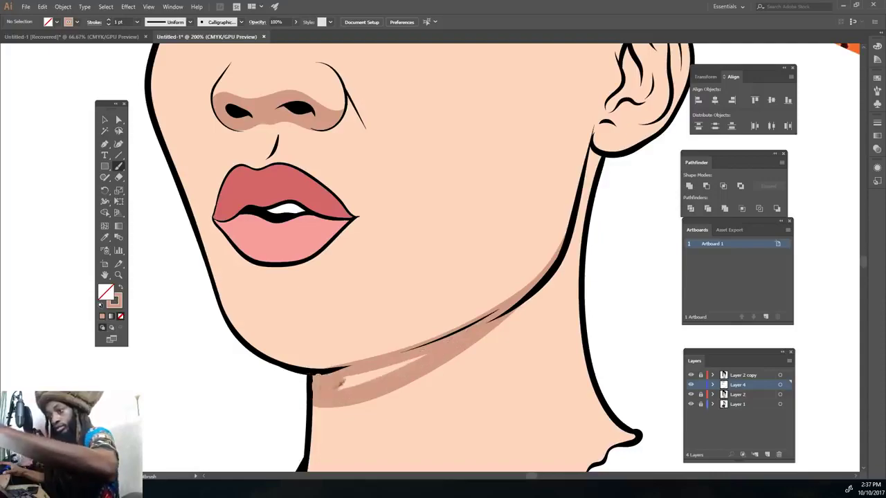
key("ctrl+0")
scroll(508, 326, "up", 1)
scroll(519, 322, "up", 1)
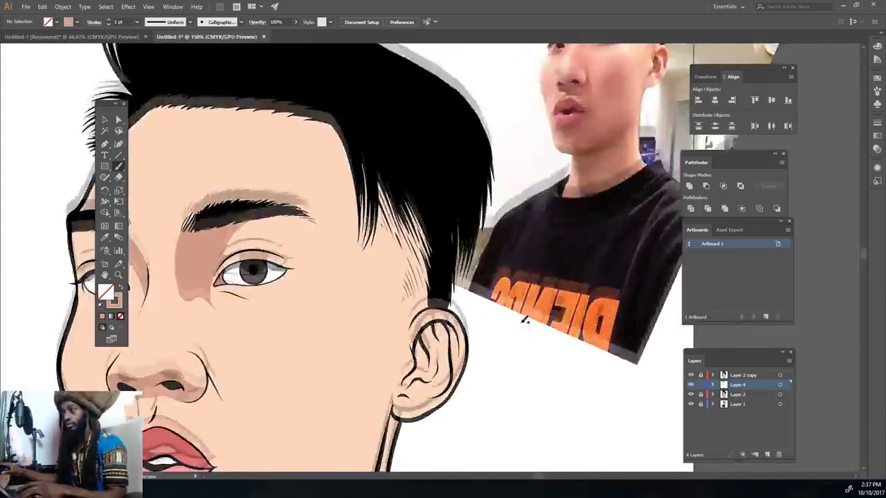
scroll(526, 319, "up", 1)
scroll(413, 387, "down", 3)
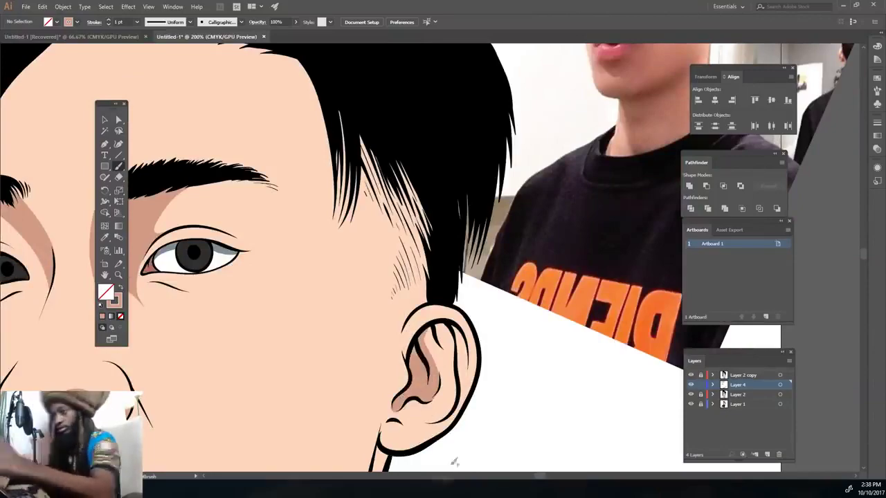
scroll(443, 415, "down", 1)
scroll(435, 364, "up", 2)
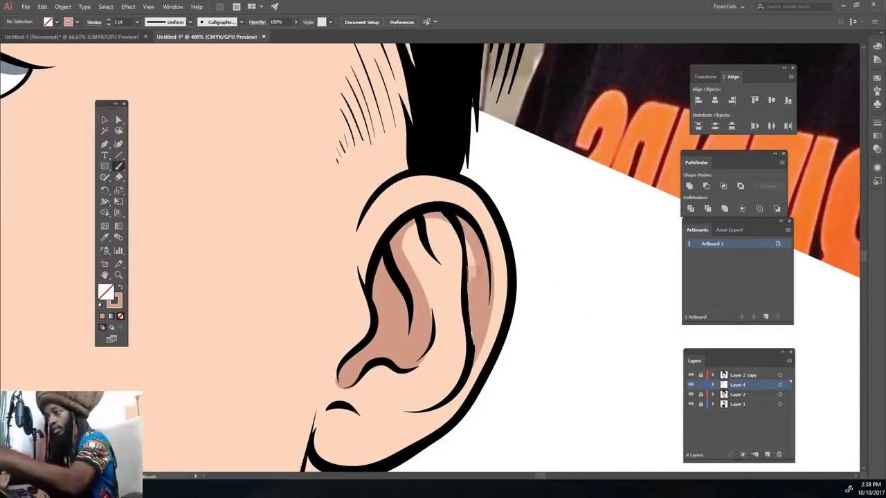
scroll(431, 238, "down", 2)
scroll(470, 312, "up", 2)
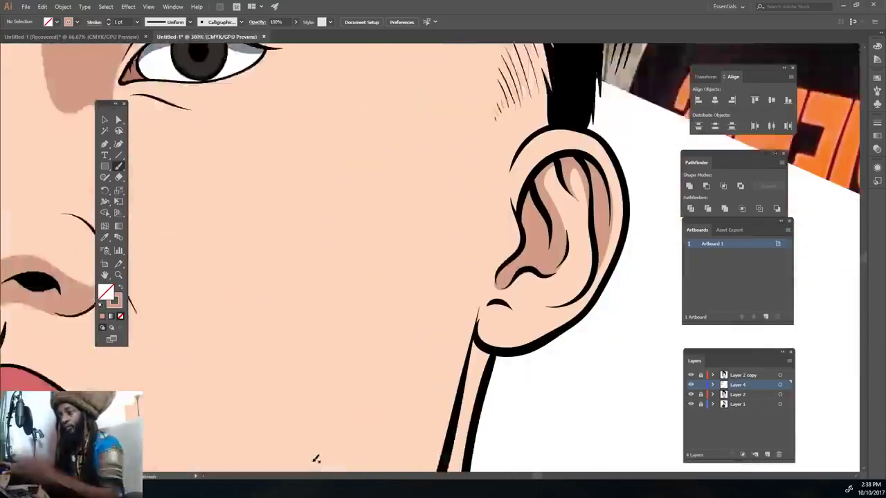
left_click_drag(465, 317, 463, 408)
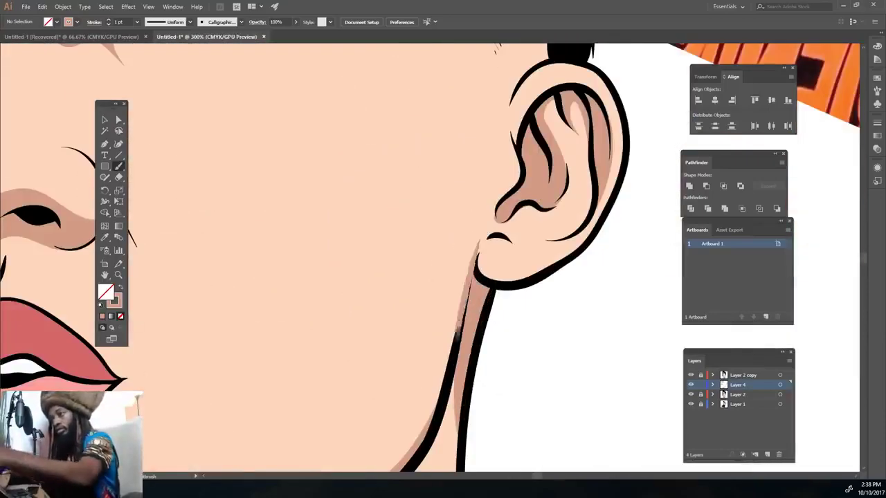
Step: Paint a tan shadow under the lower lip, then sample the upper lip's red
scroll(469, 419, "down", 5)
scroll(451, 443, "up", 5)
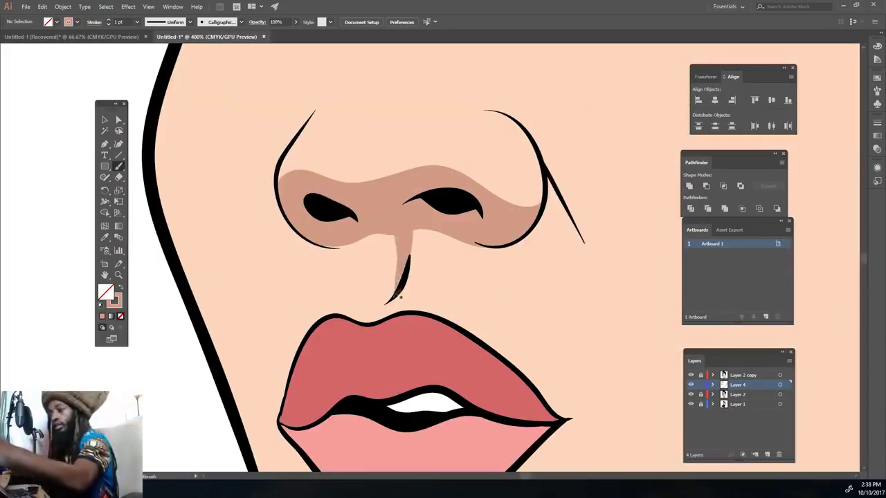
scroll(370, 254, "down", 5)
scroll(372, 249, "up", 4)
mouse_move(456, 345)
left_mouse_down()
mouse_move(489, 372)
mouse_move(388, 396)
mouse_move(367, 346)
mouse_move(400, 378)
mouse_move(478, 357)
mouse_move(377, 371)
mouse_move(378, 385)
left_mouse_up()
scroll(378, 386, "down", 4)
scroll(414, 386, "up", 6)
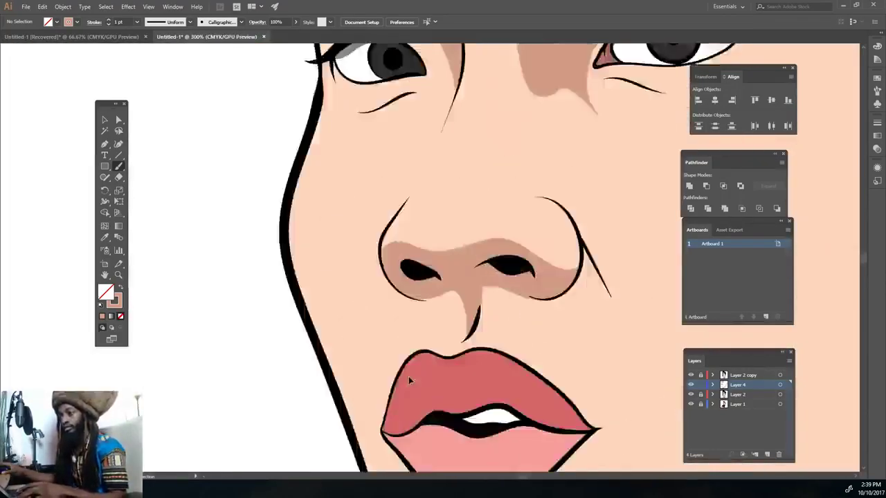
key("i")
left_click(421, 367)
Step: Paint a darker red band along the upper lip
double_click(105, 292)
left_click(270, 369)
key("Return")
mouse_move(630, 305)
left_mouse_down()
mouse_move(495, 297)
mouse_move(274, 363)
mouse_move(443, 327)
mouse_move(620, 331)
left_mouse_up()
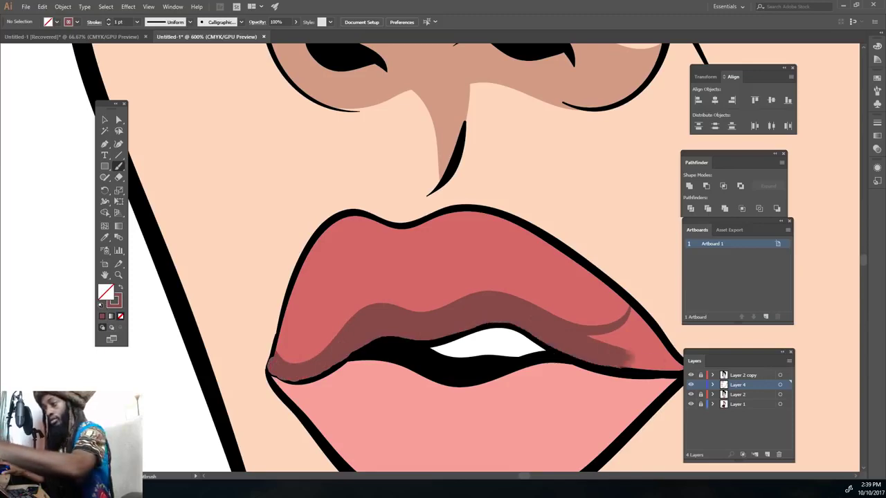
scroll(620, 331, "down", 1)
mouse_move(696, 335)
left_mouse_down()
mouse_move(602, 267)
mouse_move(641, 299)
left_mouse_up()
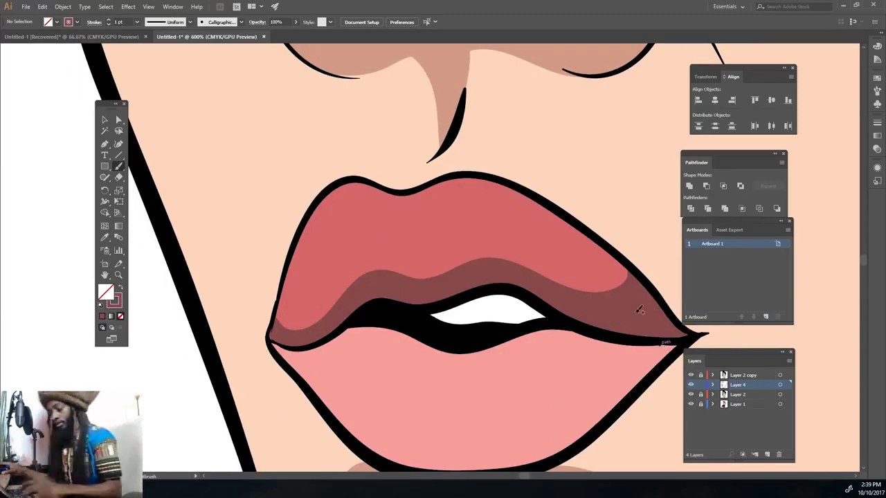
key("ctrl+0")
scroll(589, 275, "up", 3)
scroll(589, 275, "up", 3)
Step: Shade the lower lip with a dark pink curve and a light pink highlight
key("i")
left_click(484, 270)
double_click(106, 293)
key("Return")
key("b")
mouse_move(572, 426)
left_mouse_down()
mouse_move(498, 346)
mouse_move(424, 381)
mouse_move(400, 355)
left_mouse_up()
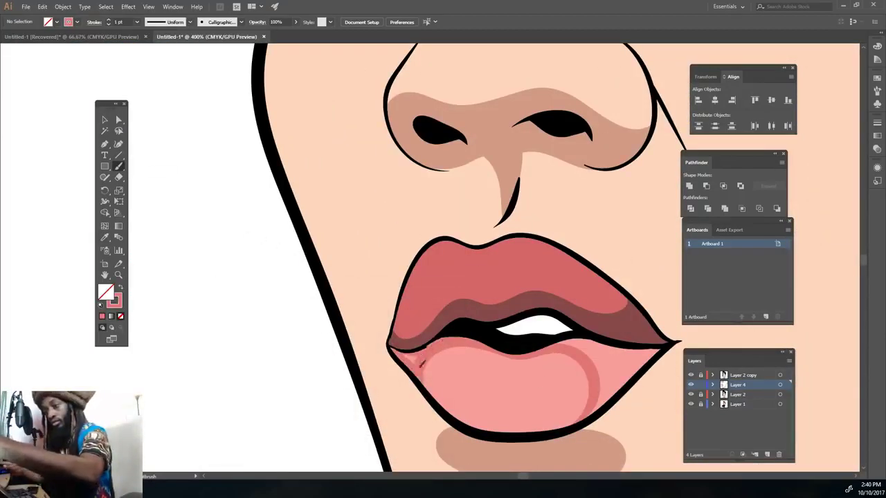
left_click_drag(595, 409, 663, 347)
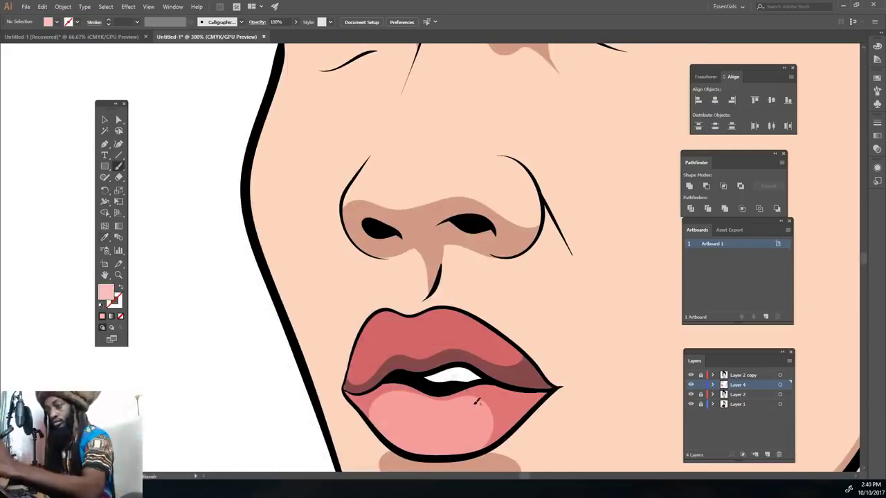
left_click_drag(476, 401, 415, 396)
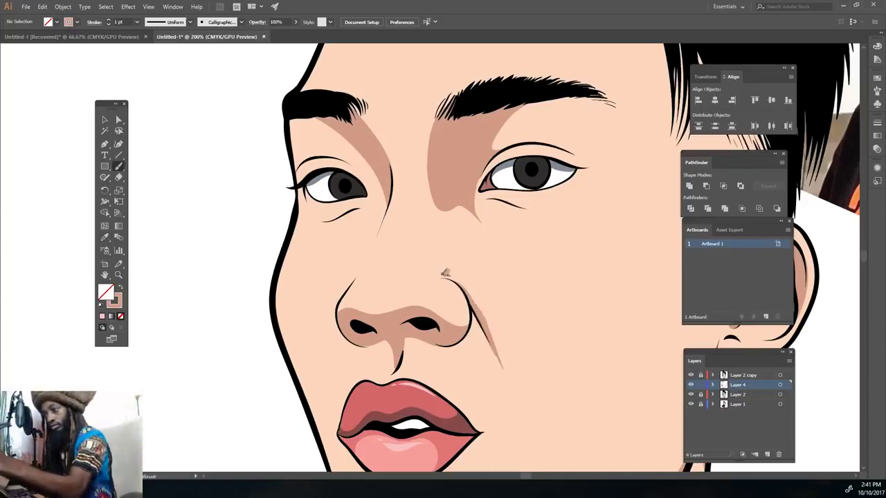
key("ctrl+equal")
Step: Paint tan shadows under and around both eyes and along the right temple hairline
left_click_drag(509, 302, 615, 311)
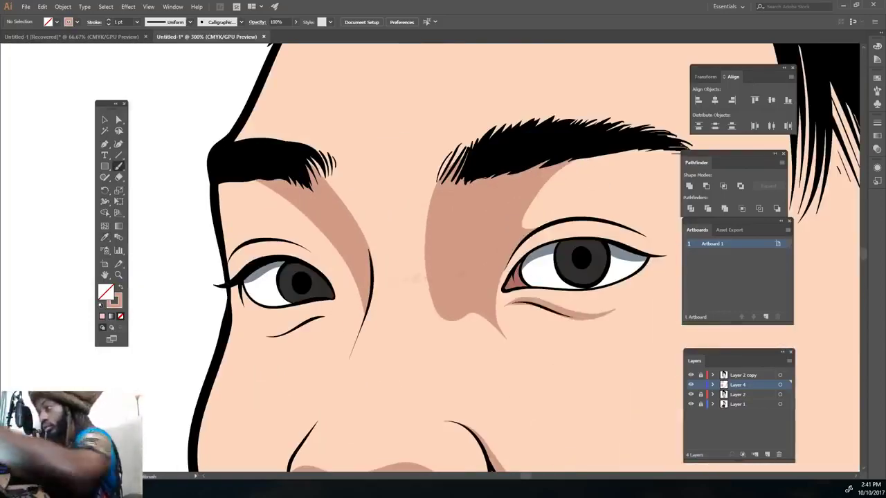
left_click_drag(329, 315, 259, 336)
left_click_drag(230, 261, 317, 248)
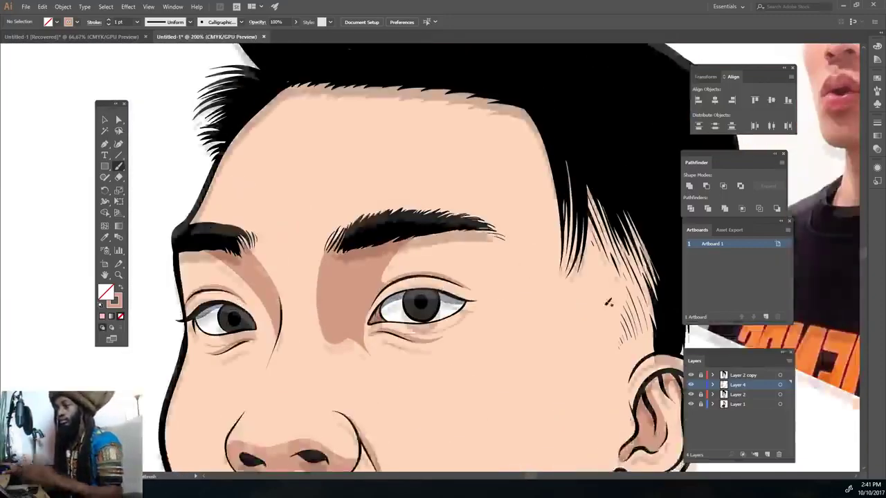
scroll(609, 303, "up", 2)
left_click_drag(485, 147, 565, 340)
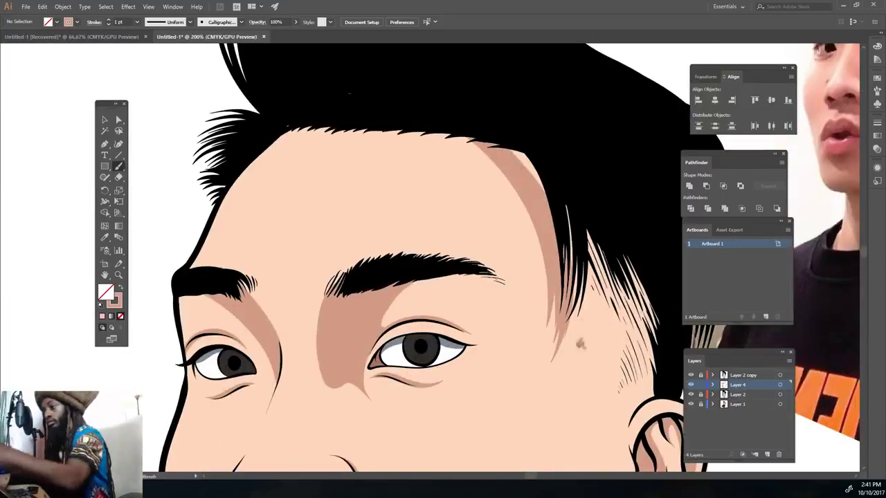
Step: Sample the peach skin tone as fill with the Eyedropper and add a new Layer 5
key("ctrl+0")
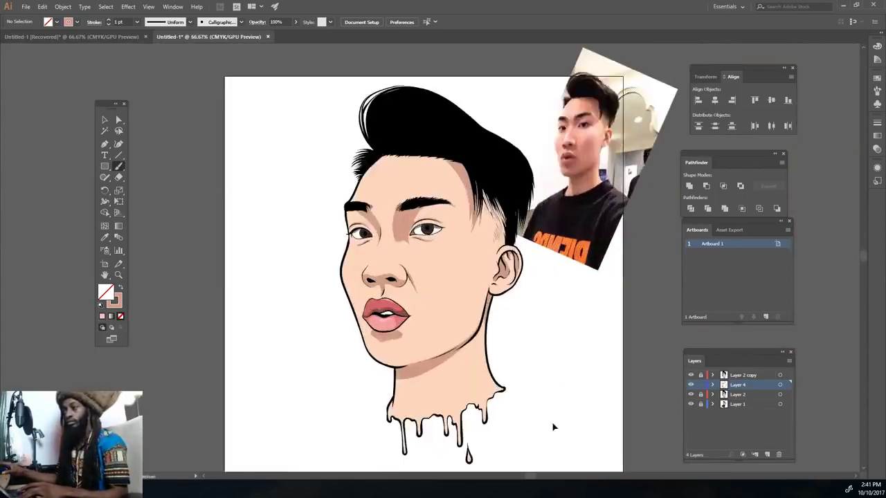
key("ctrl+plus")
key("i")
left_click(340, 282)
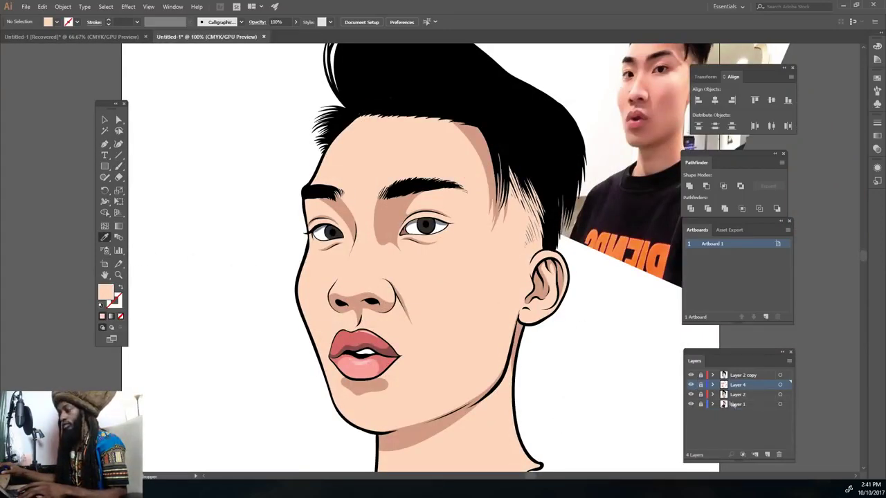
left_click(768, 455)
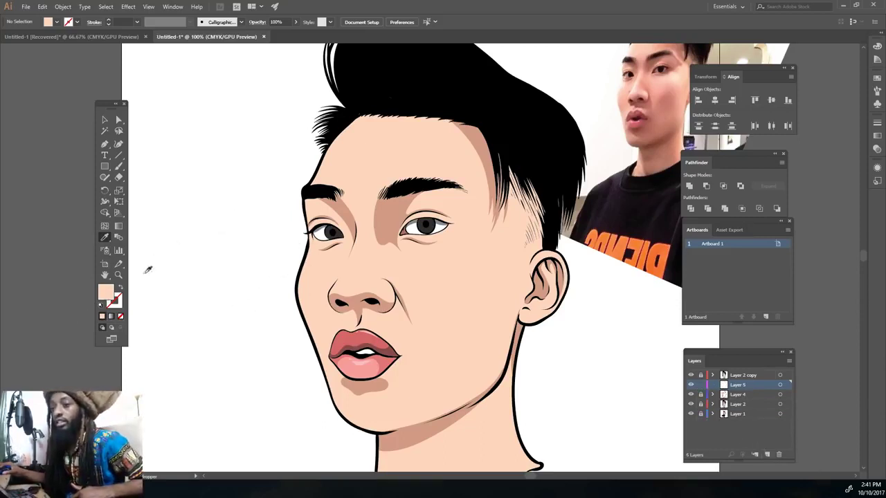
double_click(107, 293)
Step: Set up a light pink, 4 pt Paintbrush stroke
left_click_drag(263, 326, 235, 309)
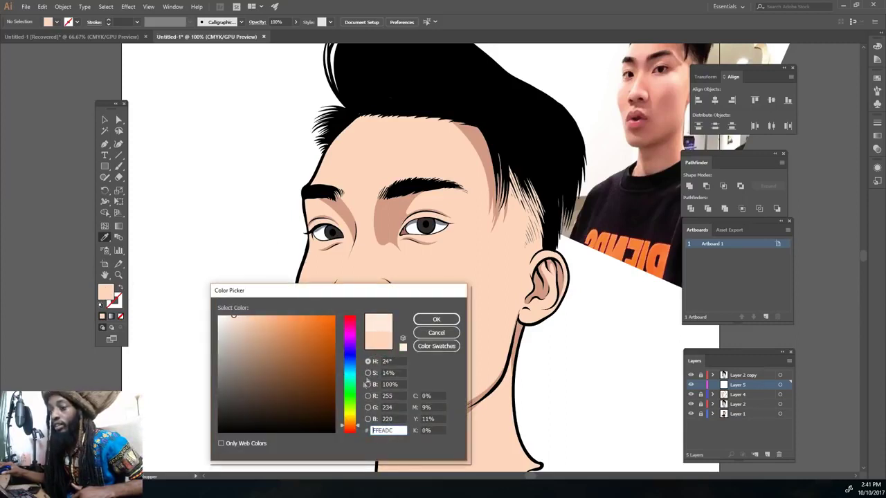
left_click_drag(353, 424, 354, 432)
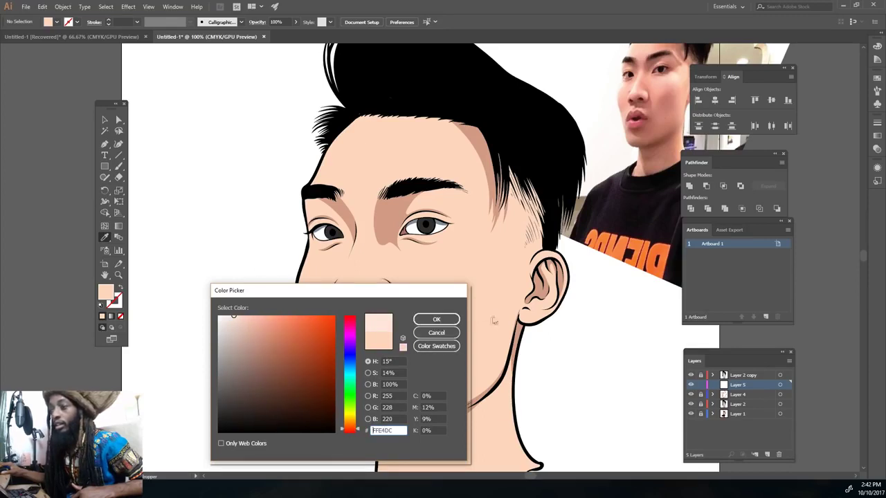
left_click(436, 319)
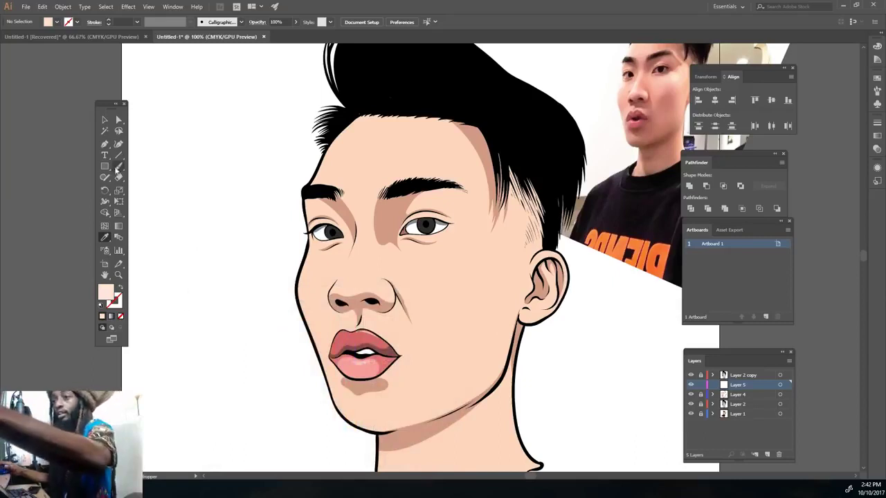
key("b")
scroll(205, 198, "up", 2)
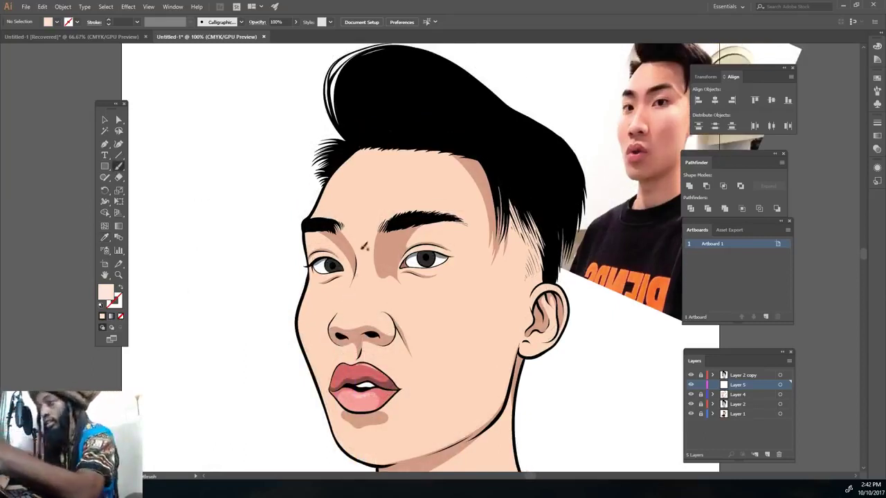
key("shift+x")
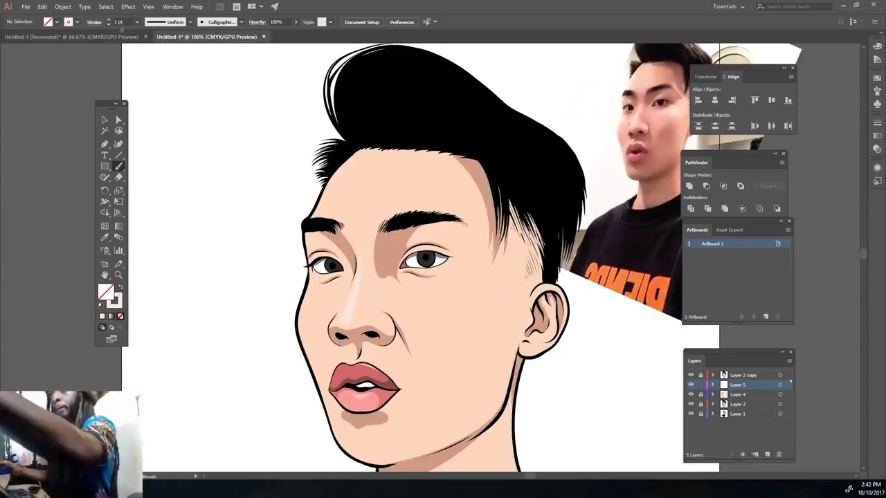
left_click(137, 21)
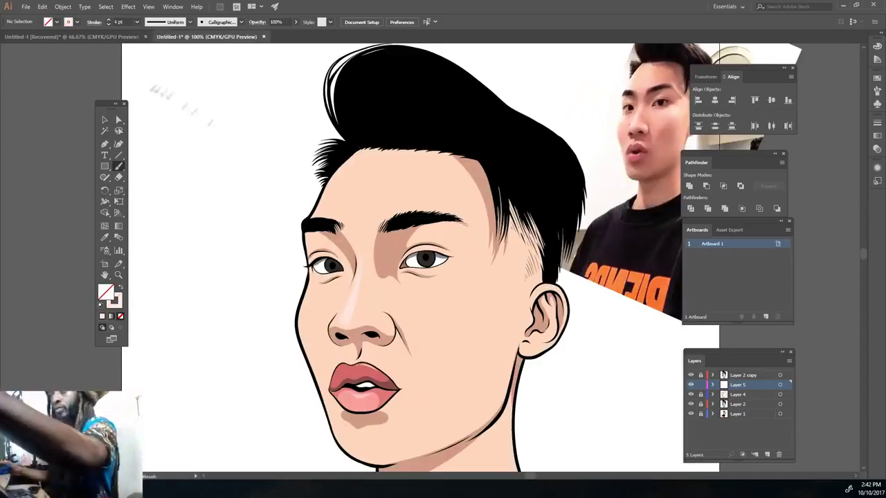
left_click(149, 95)
Step: Paint a soft light pink blush stroke on the right cheek
left_click_drag(338, 210, 372, 148)
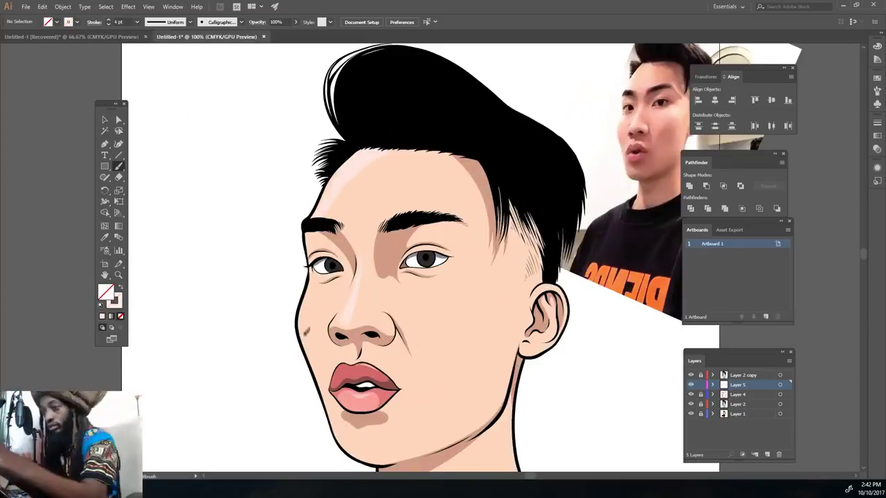
left_click_drag(445, 279, 462, 273)
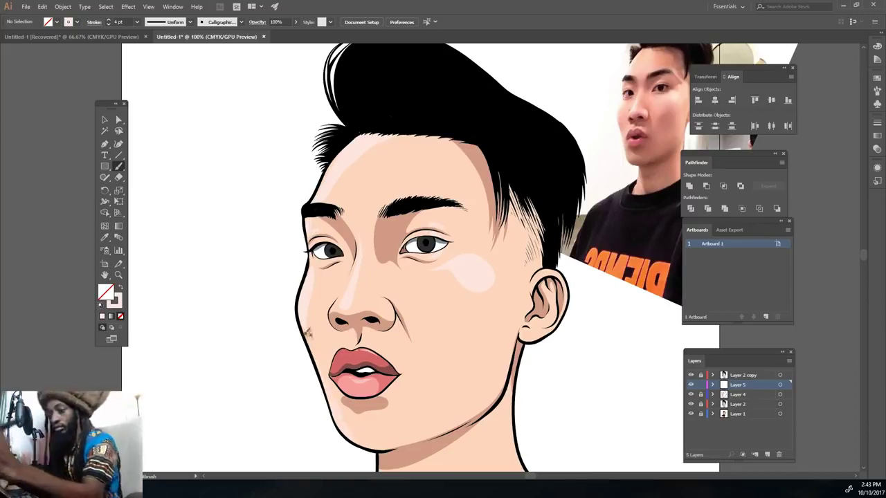
scroll(308, 334, "down", 1)
scroll(308, 333, "down", 1)
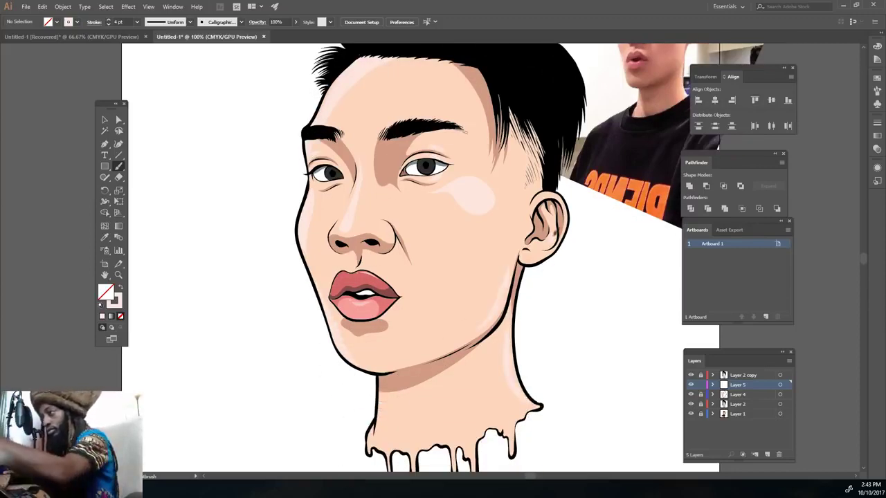
key("ctrl+minus")
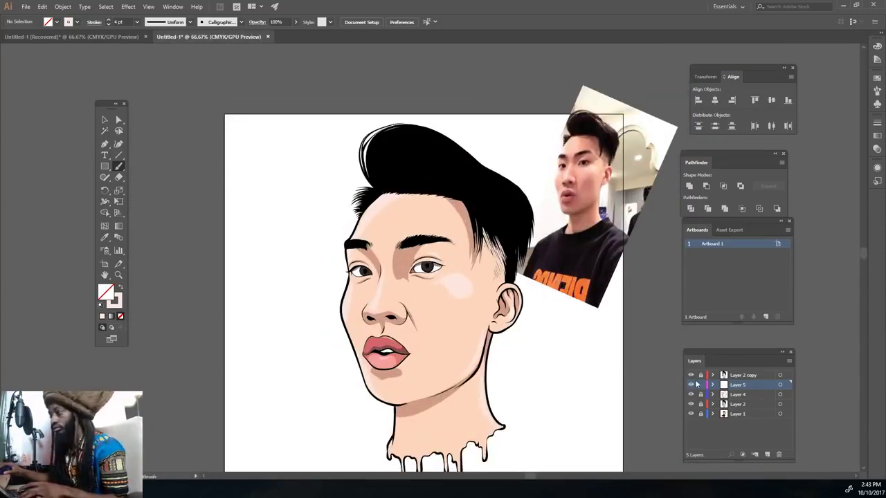
Step: Lock Layer 5, add a new Layer 6 and move it up the stack
left_click(700, 385)
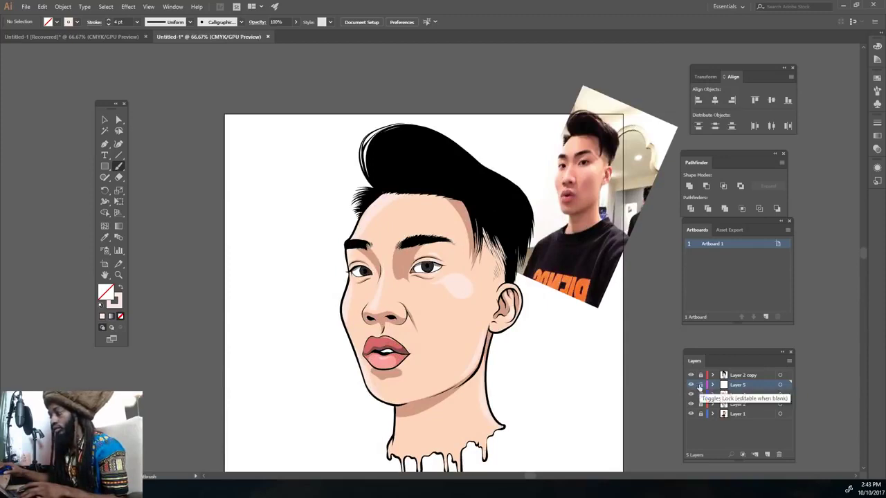
left_click(767, 454)
left_click_drag(743, 388, 744, 375)
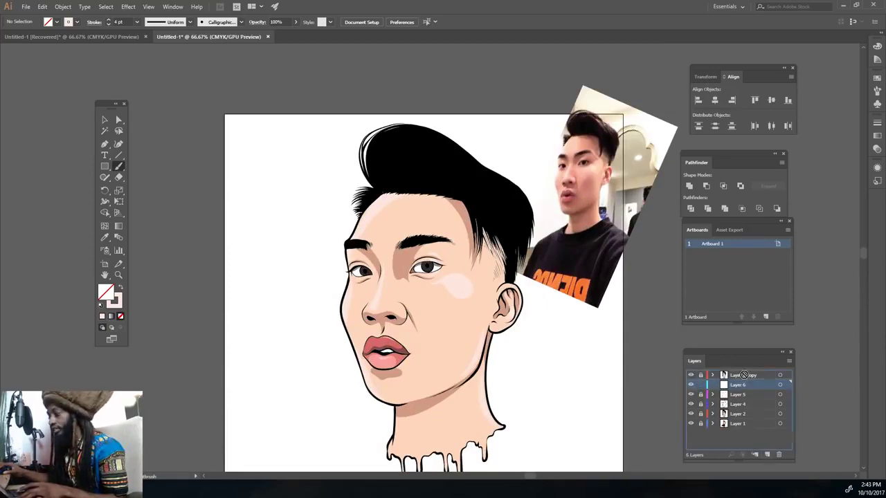
Step: Move Layer 6 to the top and paint a white 1 pt catchlight dot in the right eye
left_click_drag(748, 371, 747, 373)
key("ctrl+plus")
key("ctrl+plus")
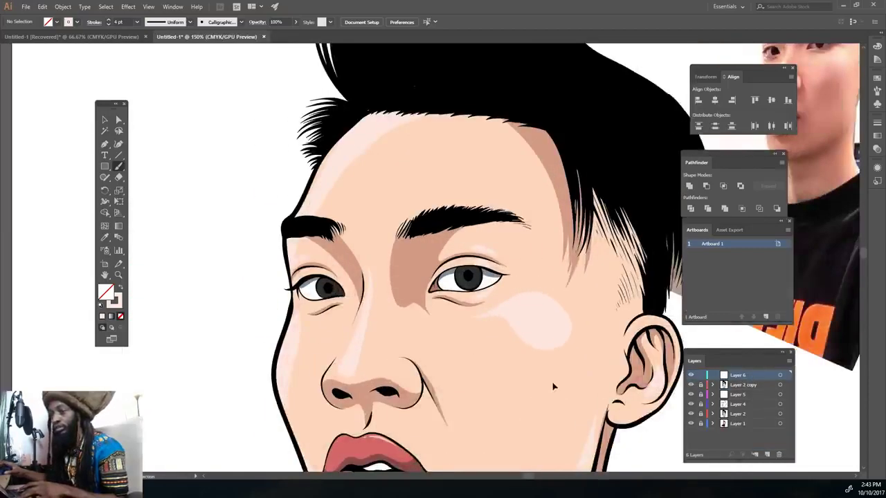
key("ctrl+plus")
left_click(101, 304)
key("shift+x")
left_click_drag(483, 276, 487, 278)
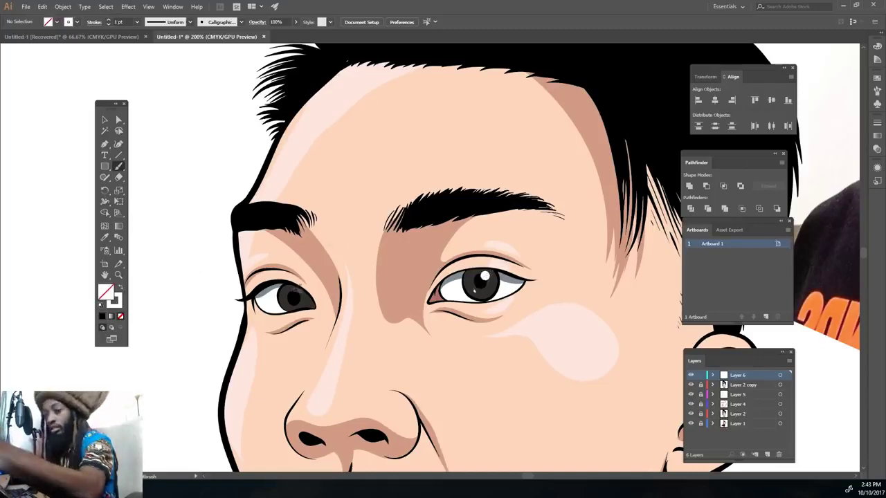
Step: Change the stroke colour to brown
key("ctrl+1")
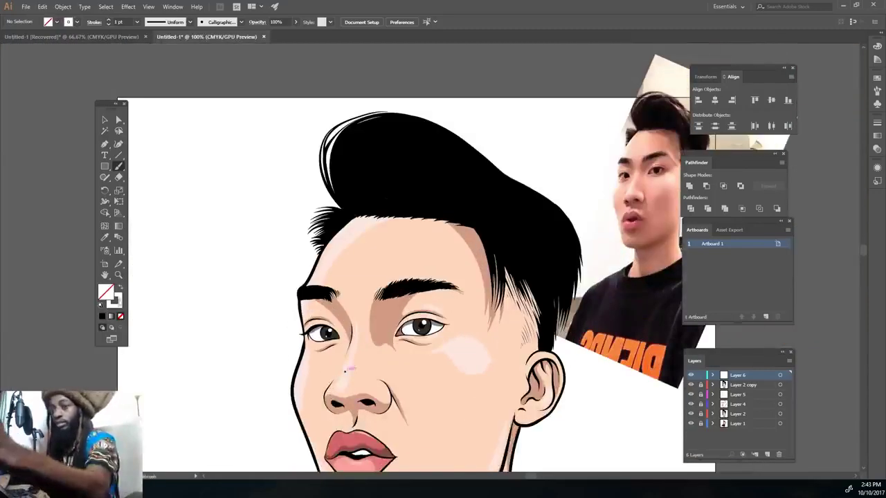
double_click(114, 300)
key("Return")
key("ctrl+plus")
key("ctrl+plus")
double_click(114, 300)
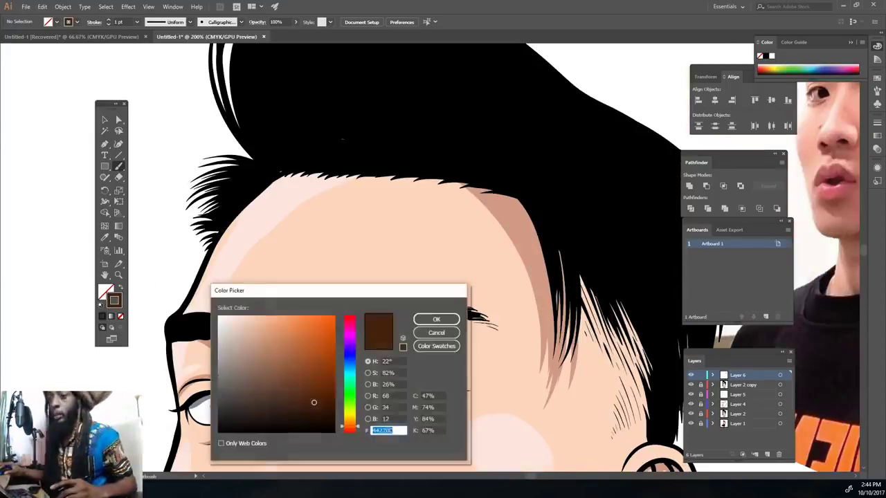
left_click(436, 319)
scroll(436, 277, "up", 3)
Step: Brush several brown streaks through the hair and hide the reference photo layer
left_click_drag(449, 94, 603, 270)
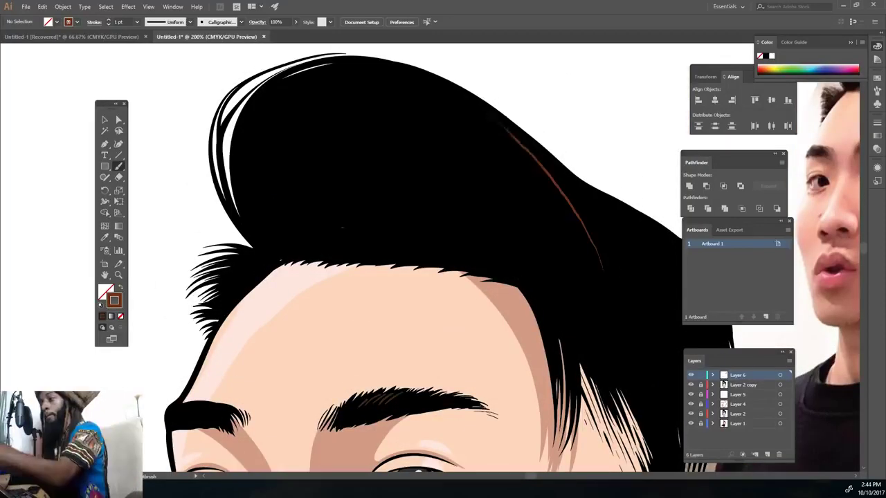
left_click_drag(488, 115, 578, 245)
left_click_drag(414, 82, 532, 183)
mouse_move(429, 100)
left_mouse_down()
mouse_move(511, 169)
mouse_move(468, 144)
left_mouse_up()
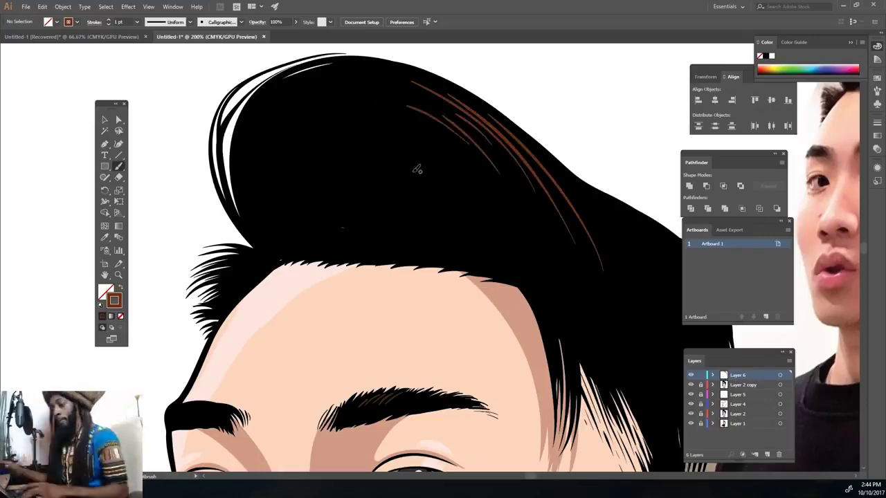
key("ctrl+minus")
key("ctrl+minus")
key("ctrl+minus")
key("ctrl+plus")
key("ctrl+plus")
key("ctrl+plus")
mouse_move(588, 258)
left_mouse_down()
mouse_move(522, 187)
mouse_move(477, 155)
left_mouse_up()
key("ctrl+minus")
key("ctrl+minus")
key("ctrl+minus")
key("ctrl+minus")
left_click(691, 423)
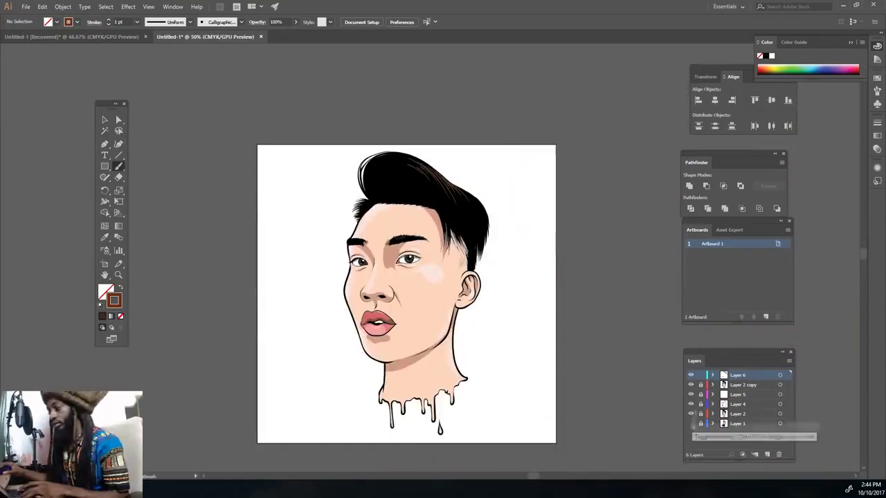
Step: Add Layer 7 above Layer 1 and draw an orange rectangle covering the whole artboard
left_click(767, 455)
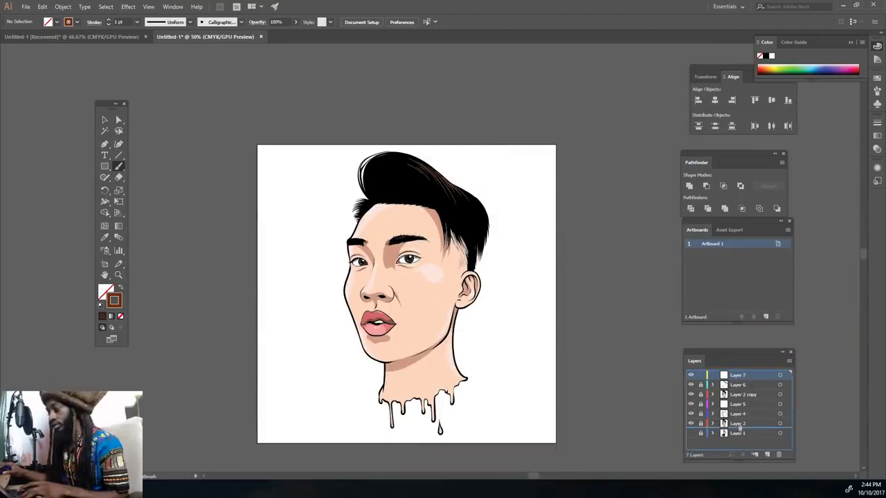
left_click(877, 77)
left_click(852, 104)
key("m")
left_click_drag(246, 132, 569, 446)
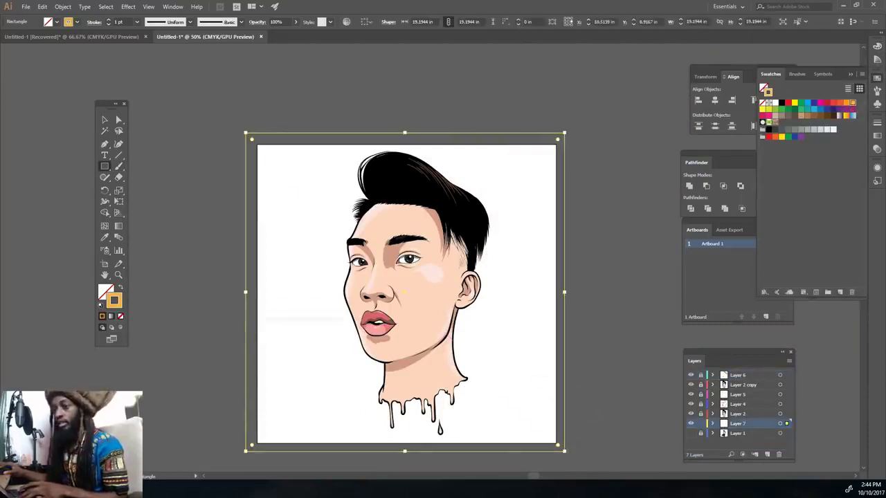